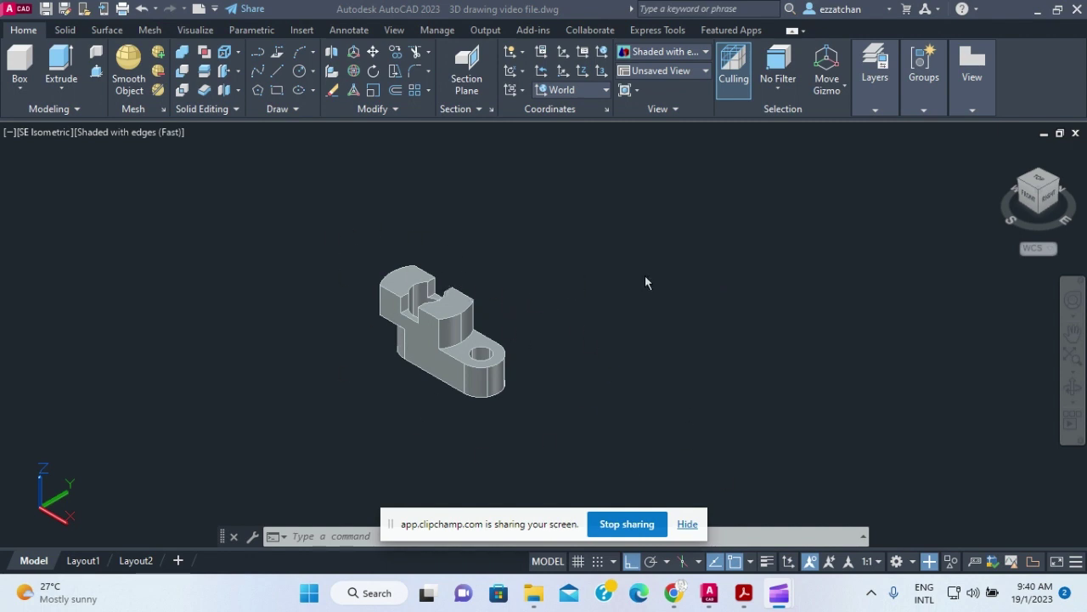
# Start Flatshot from the Section panel with Obscured lines > Show unchecked
pyautogui.click(480, 111)
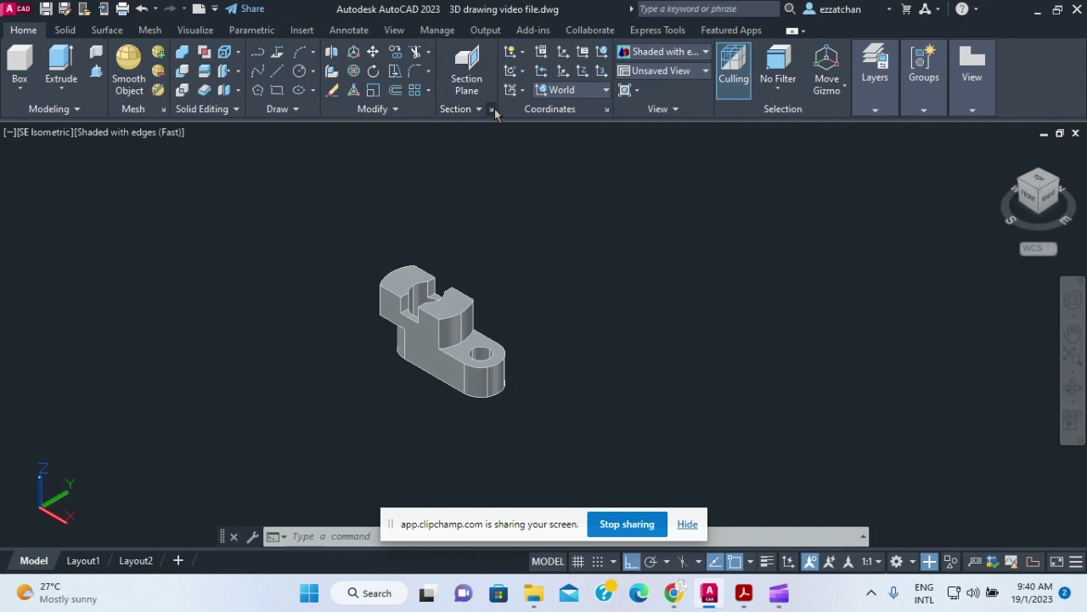
pyautogui.click(491, 111)
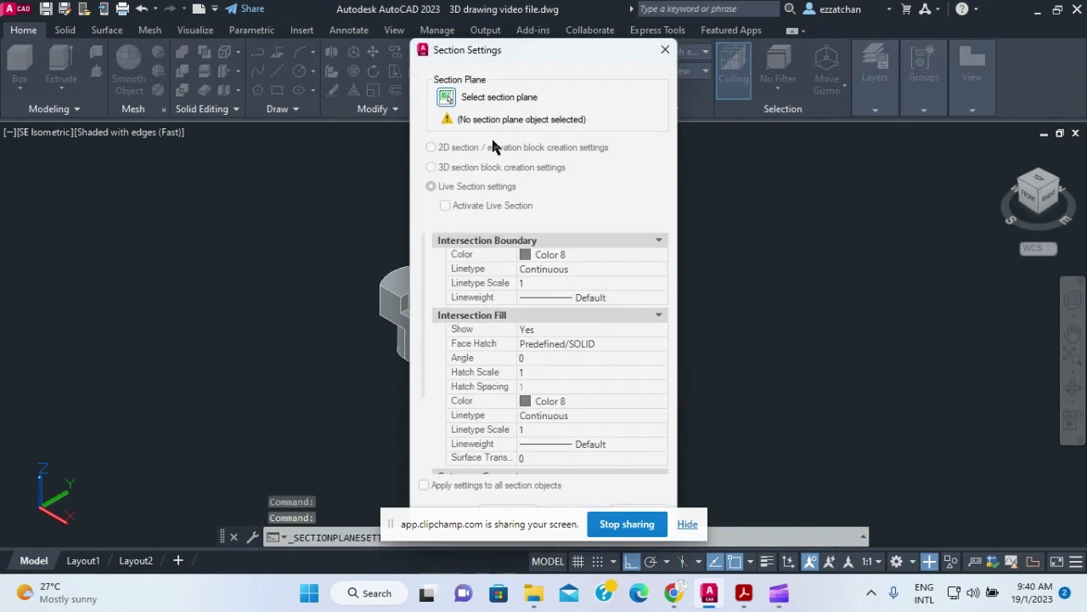
pyautogui.click(665, 49)
pyautogui.click(451, 110)
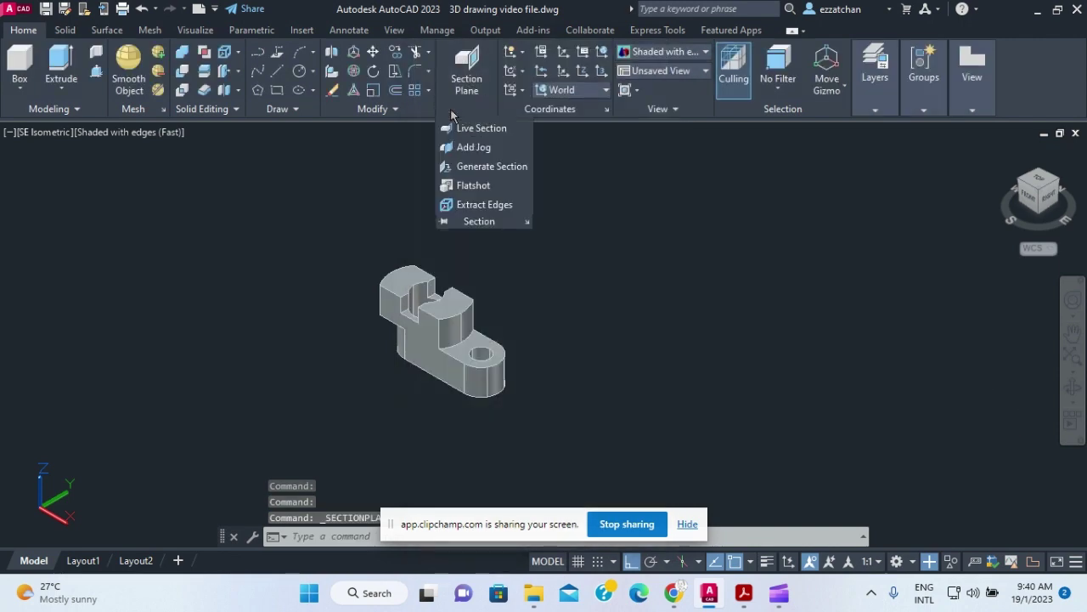
pyautogui.click(476, 187)
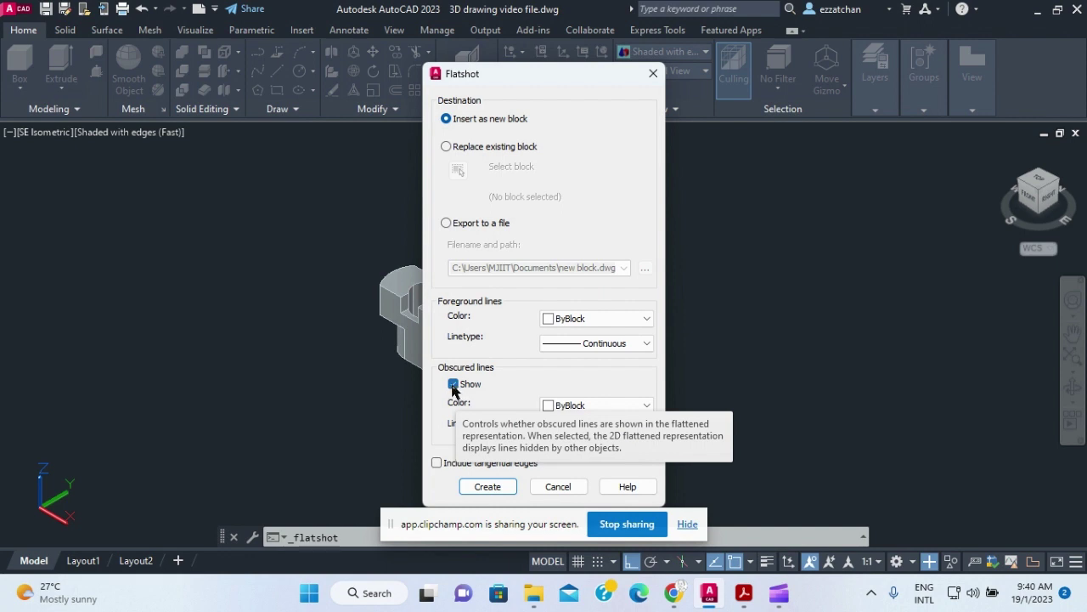
pyautogui.click(453, 387)
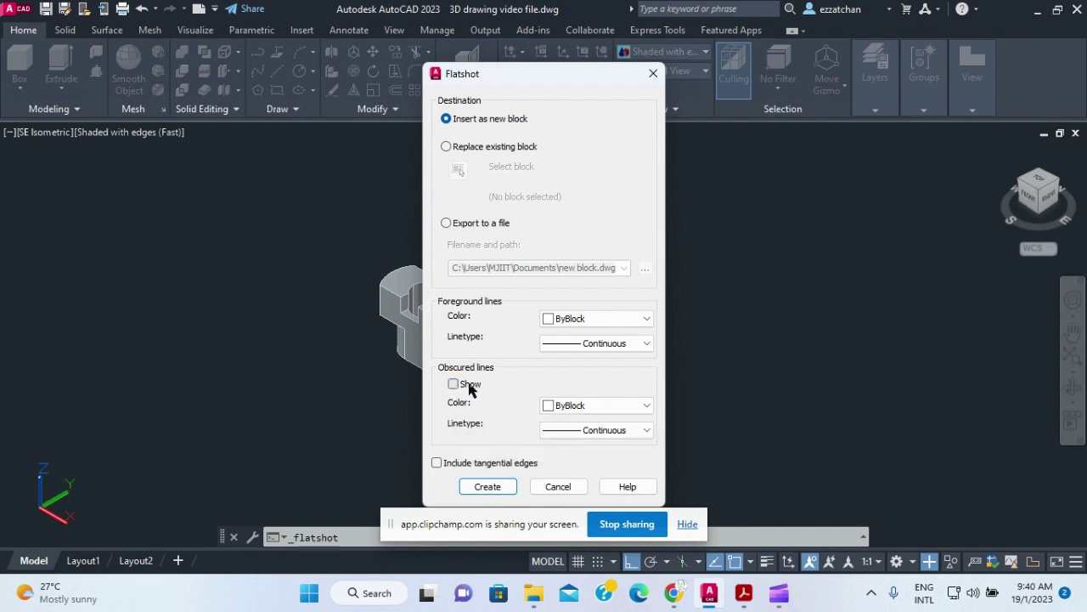
# Place the flatshot beside the solid at default scale 1 and rotation
pyautogui.click(487, 487)
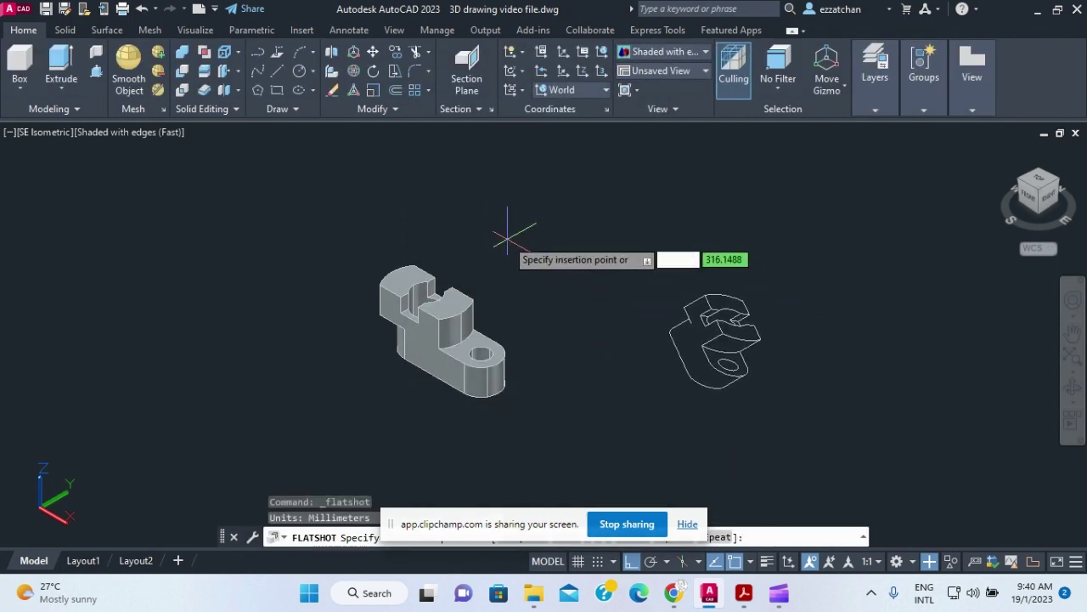
pyautogui.click(448, 197)
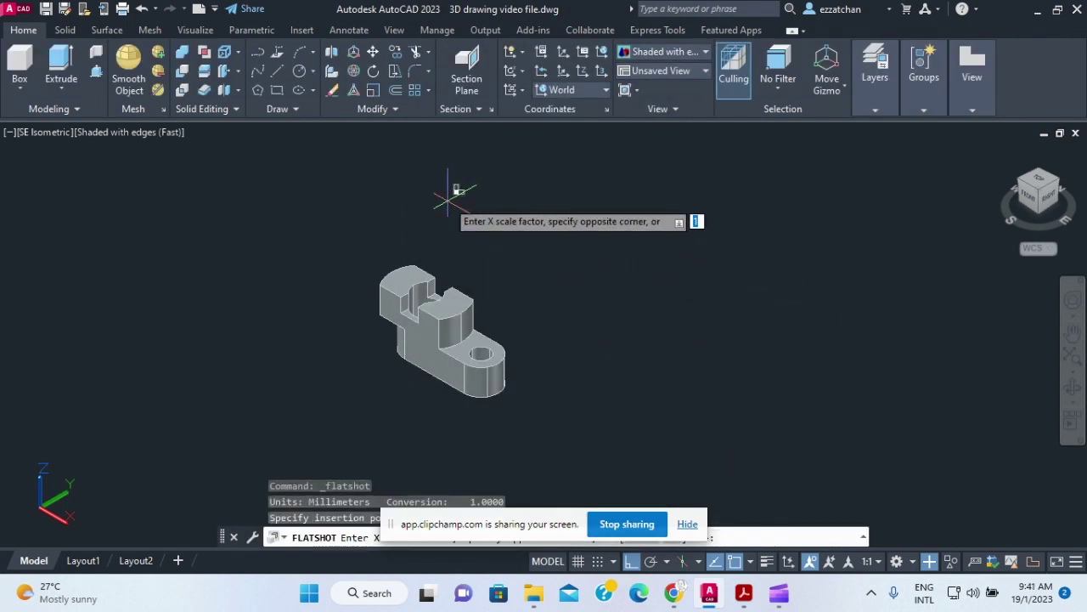
pyautogui.press('Return')
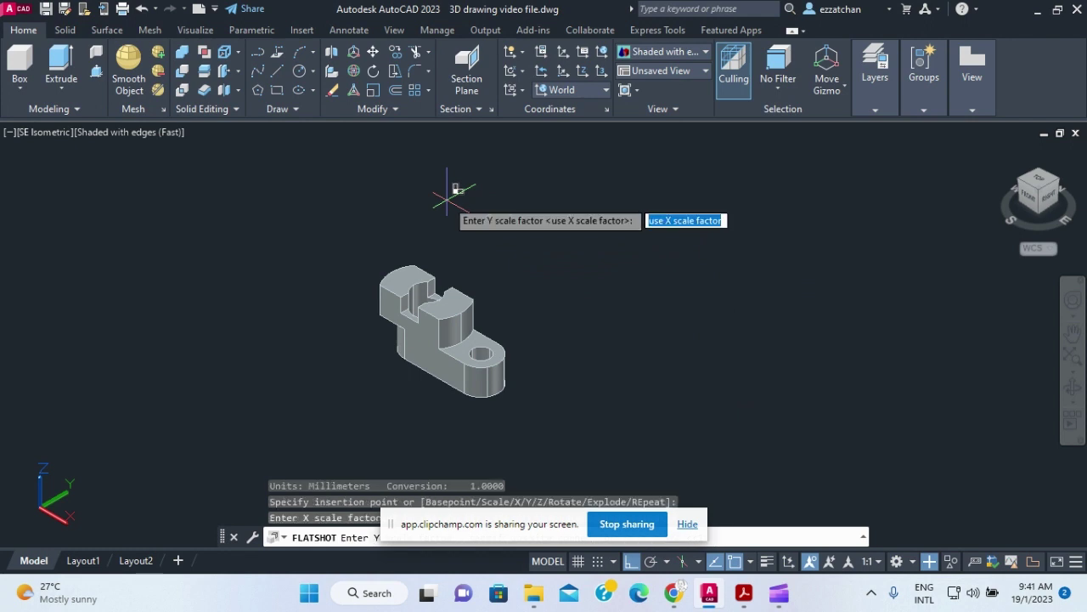
pyautogui.press('Return')
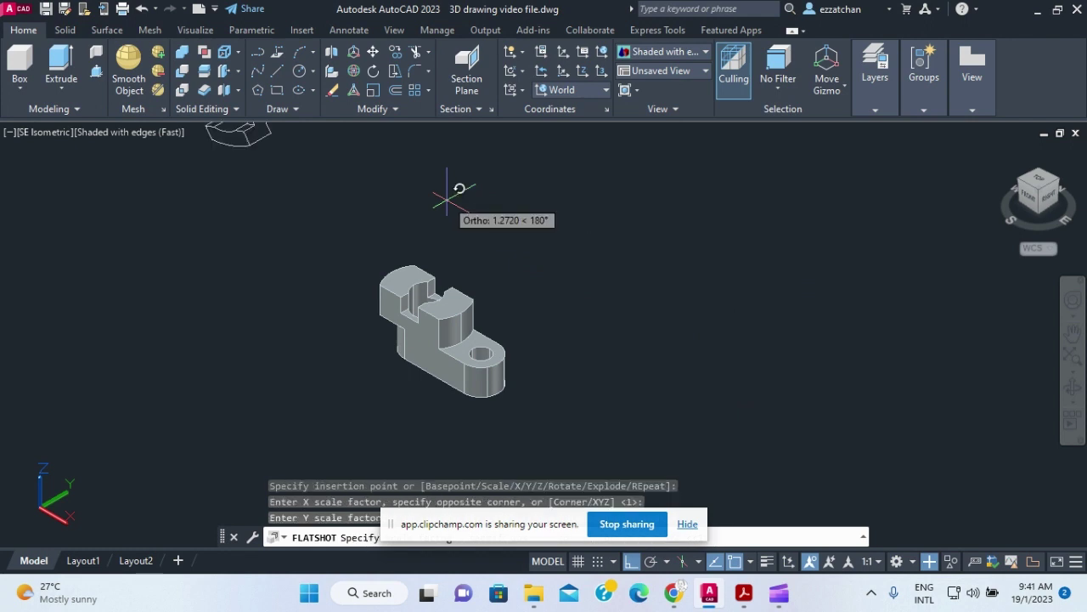
pyautogui.press('Return')
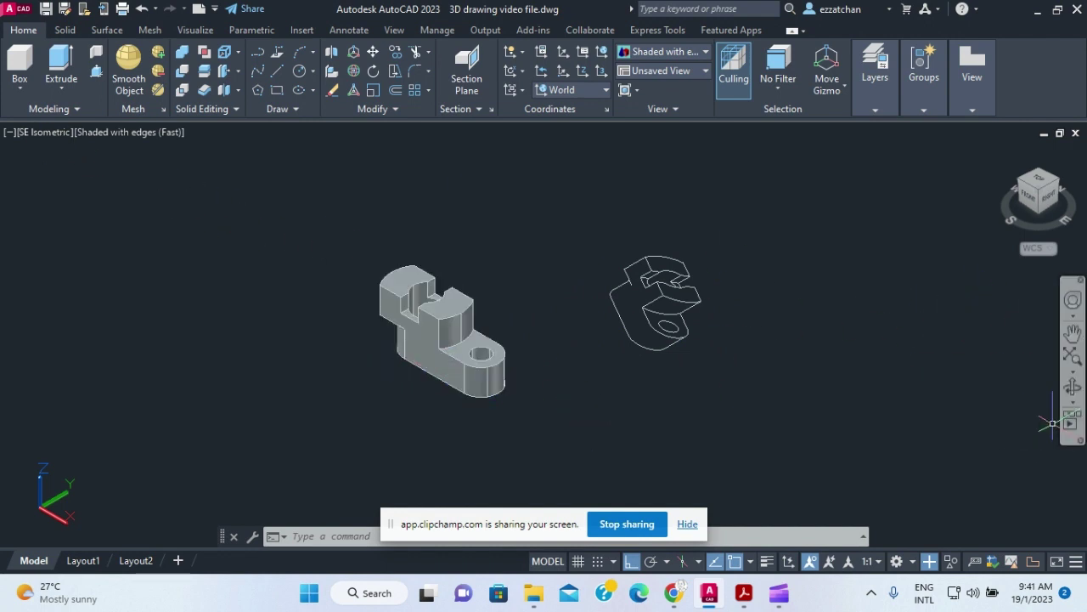
# Orbit to inspect the flattened copy, then return to the SE Isometric view
pyautogui.click(1072, 387)
pyautogui.moveTo(773, 419); pyautogui.dragTo(823, 457)
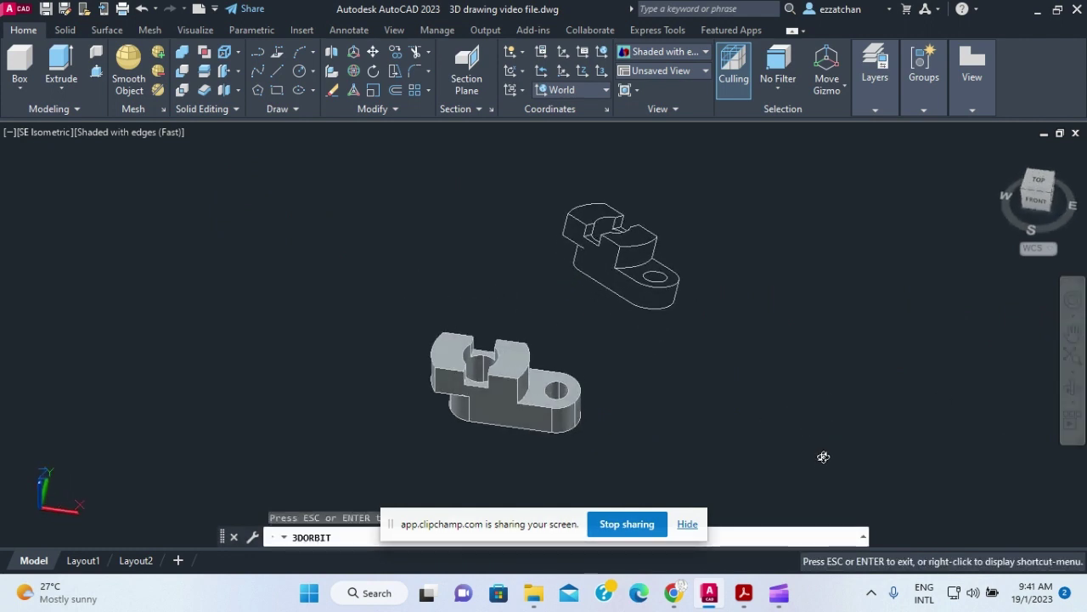
pyautogui.press('Escape')
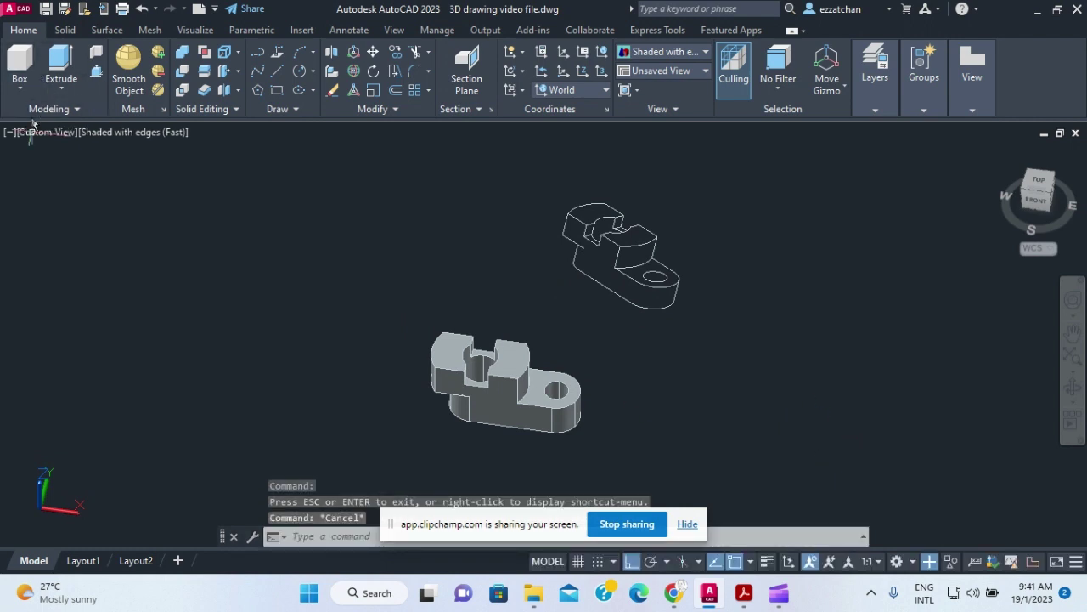
pyautogui.click(53, 132)
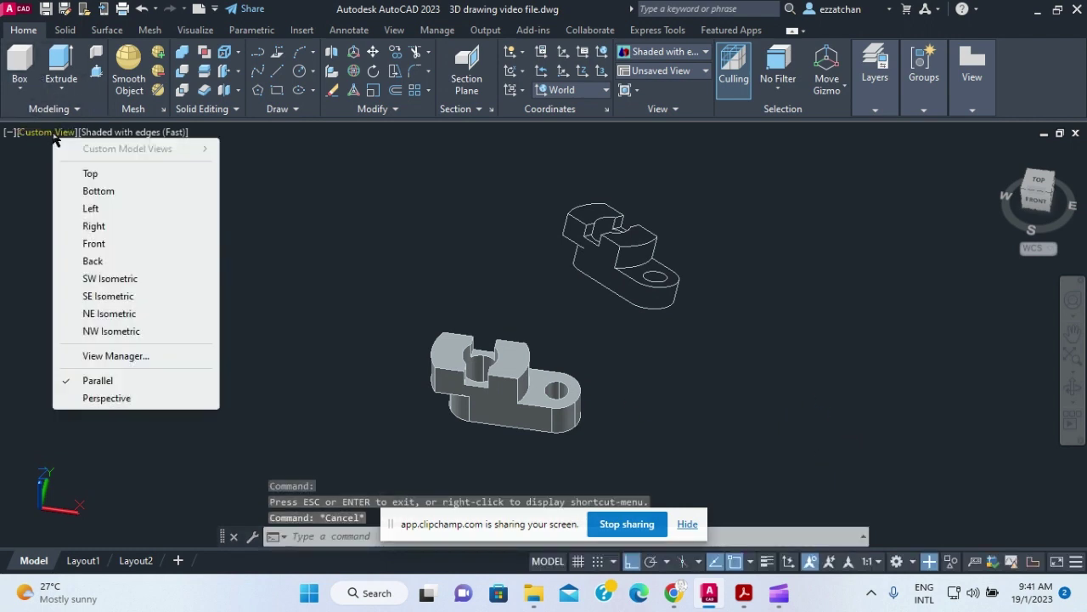
pyautogui.click(108, 297)
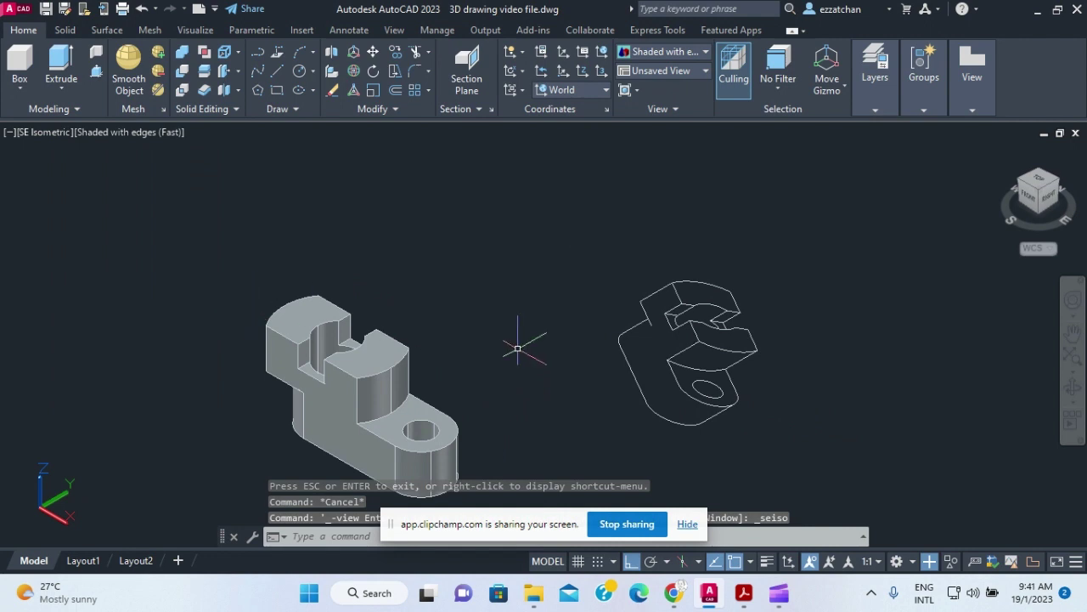
pyautogui.scroll(-2, 831, 348)
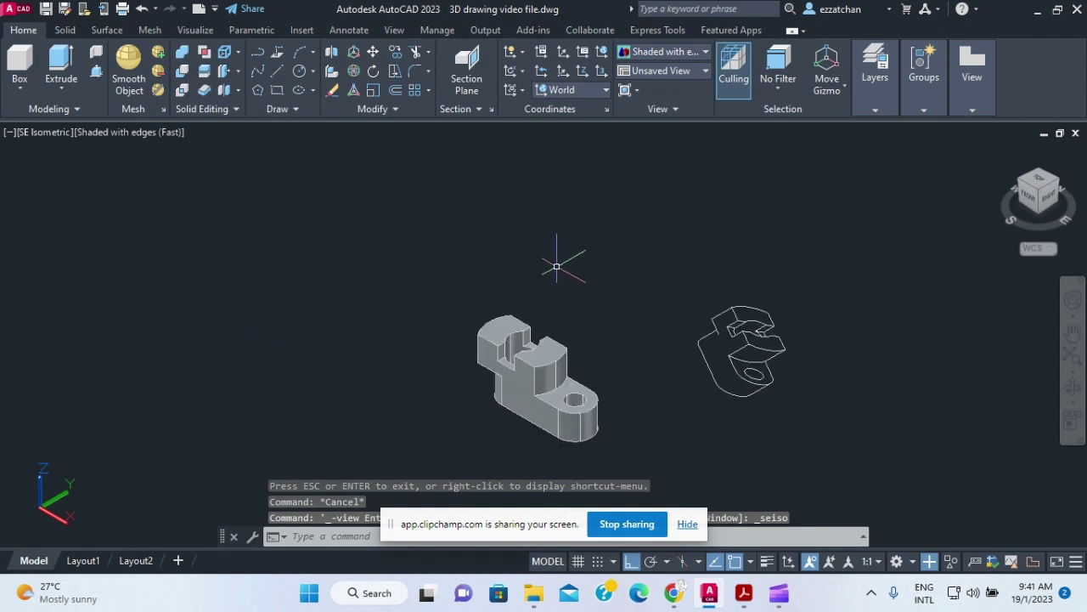
# Start another Flatshot and make obscured lines Magenta
pyautogui.click(457, 110)
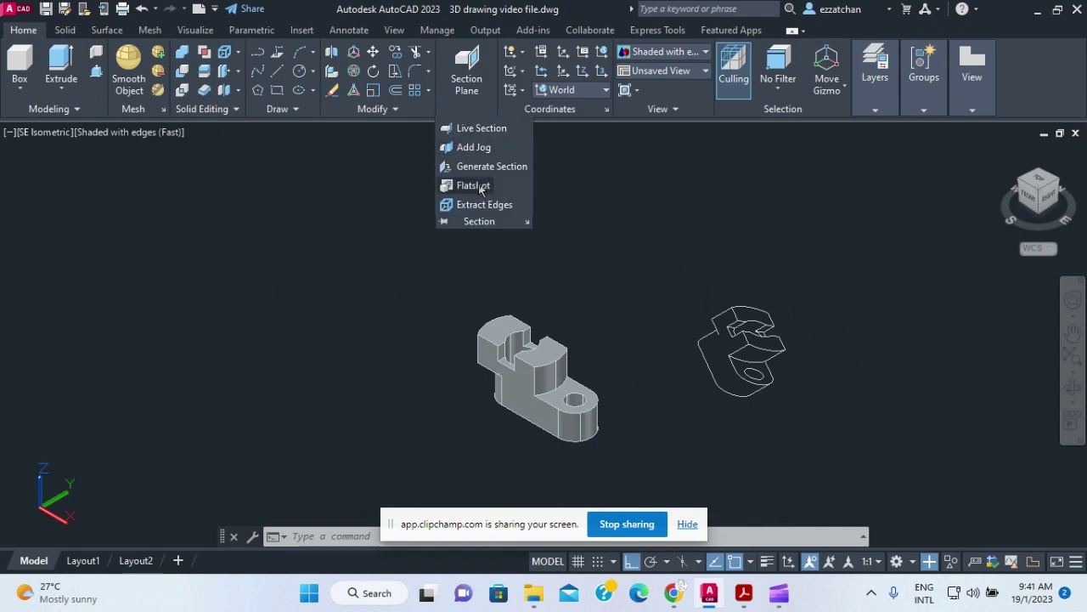
pyautogui.click(477, 185)
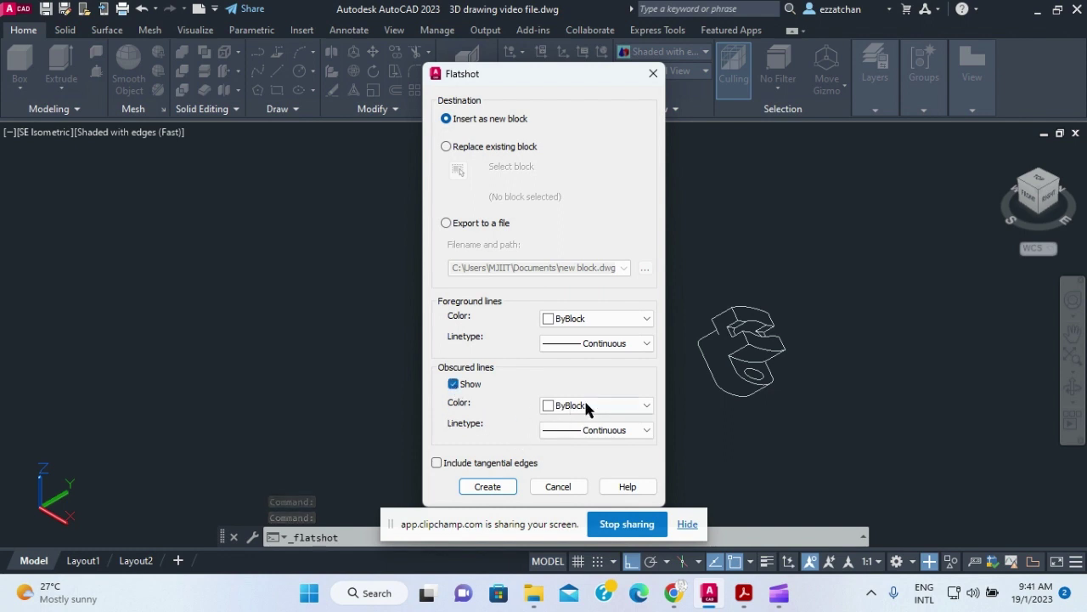
pyautogui.click(648, 407)
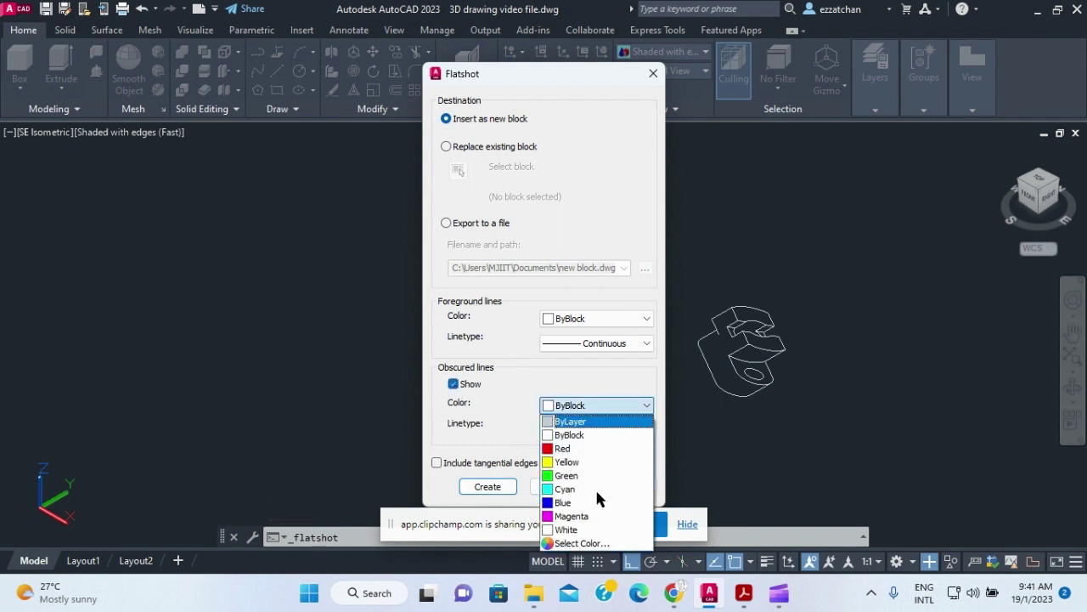
pyautogui.click(580, 517)
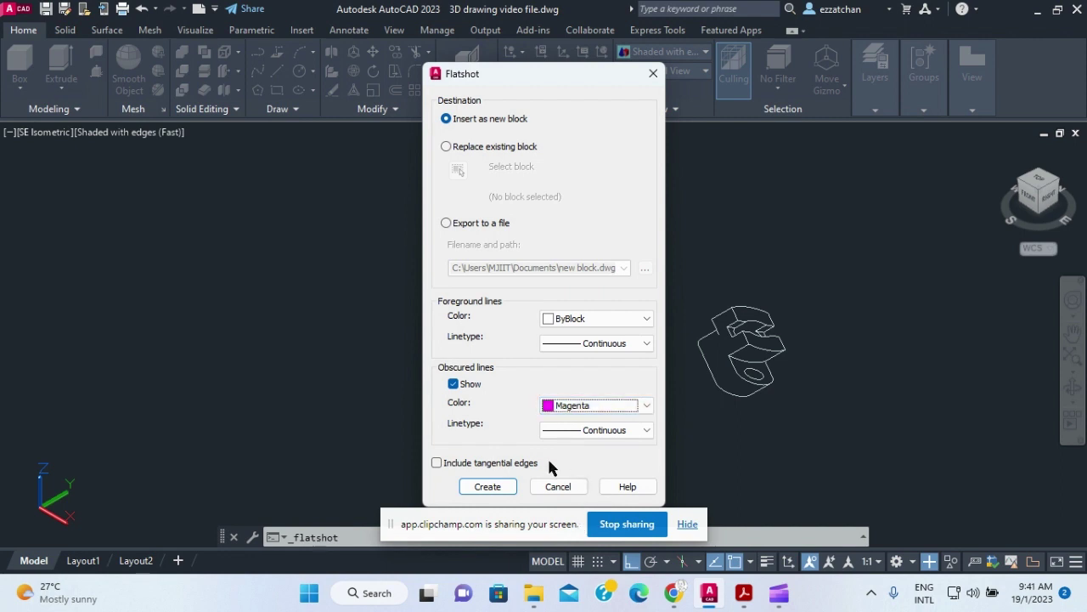
# Set the obscured-line linetype to HIDDEN2 through the Other... linetype list
pyautogui.click(585, 433)
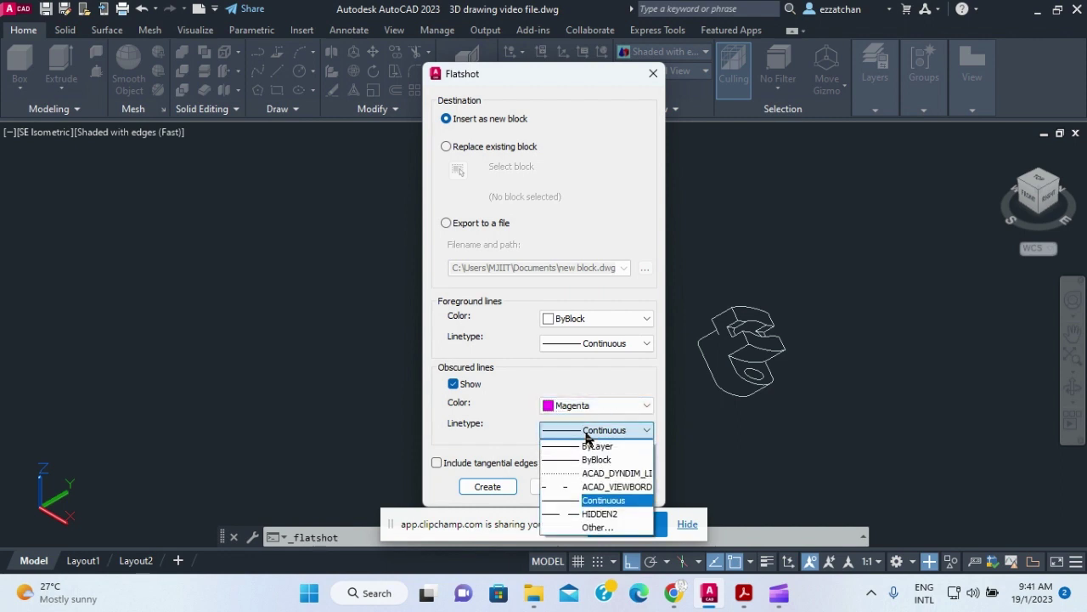
pyautogui.click(598, 515)
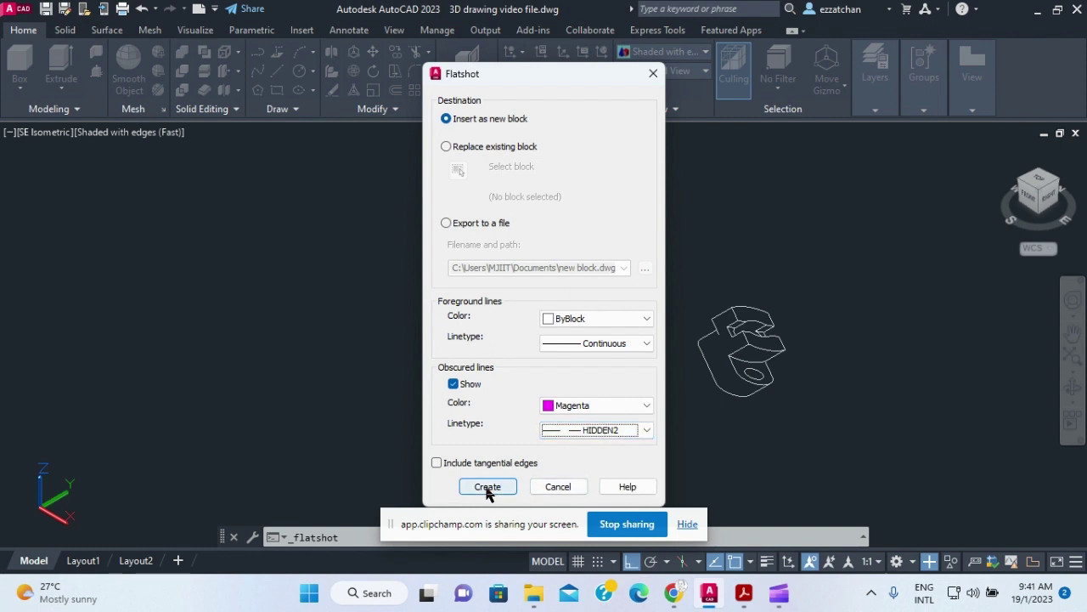
pyautogui.click(647, 431)
pyautogui.click(595, 529)
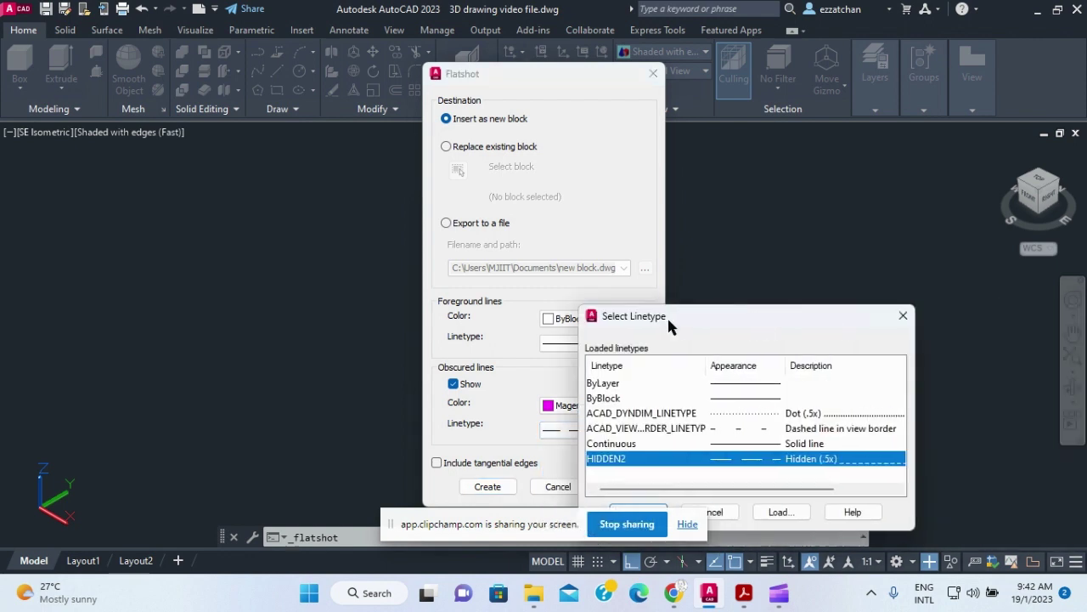
pyautogui.moveTo(631, 315); pyautogui.dragTo(543, 186)
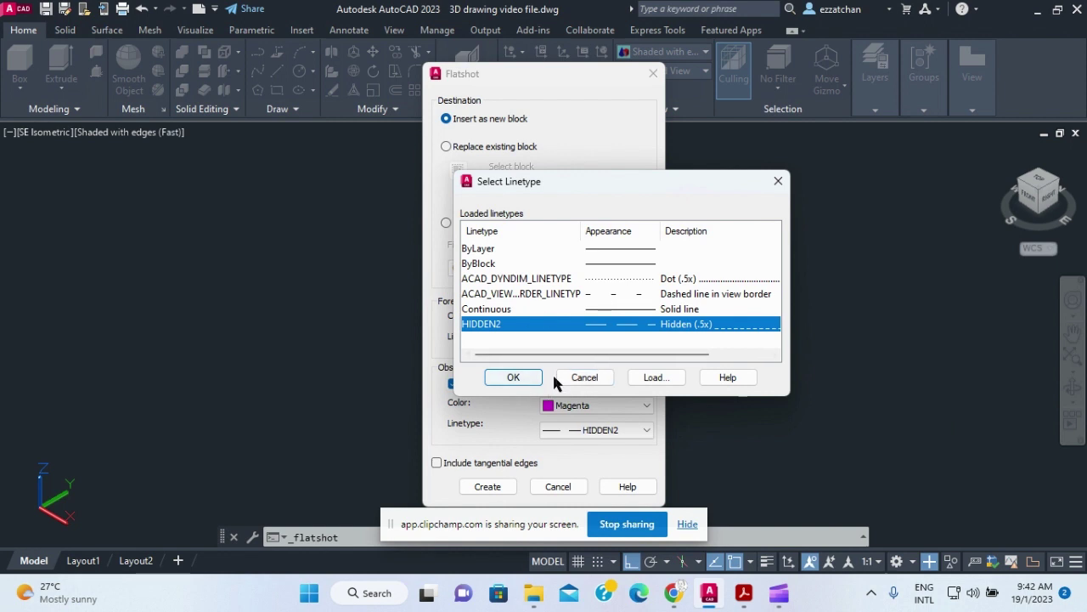
pyautogui.click(523, 379)
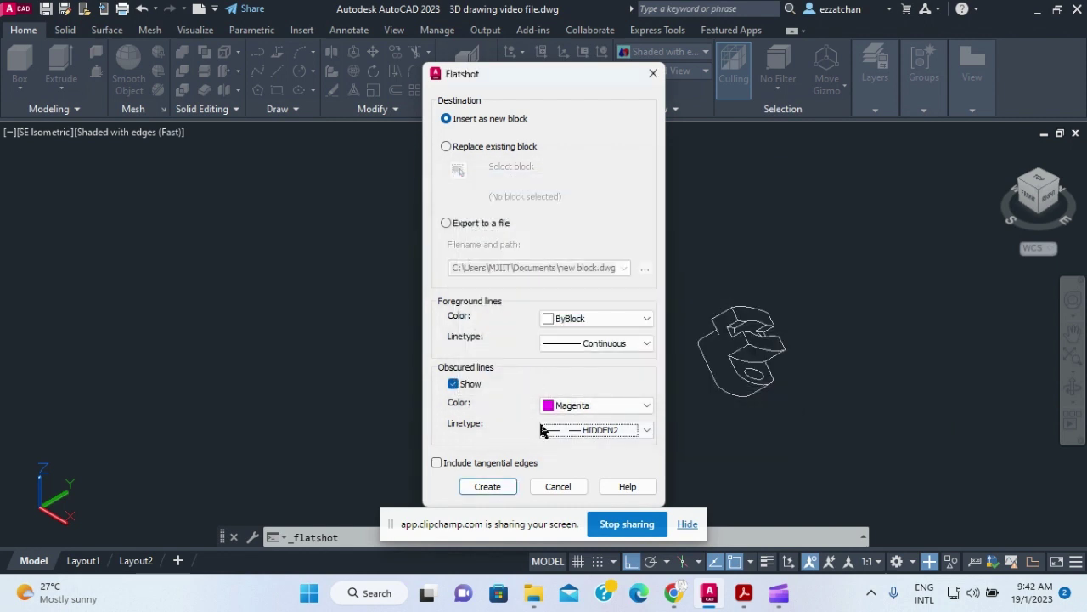
# Place the hidden-line flatshot at default scale and rotation, then orbit to compare views
pyautogui.click(488, 486)
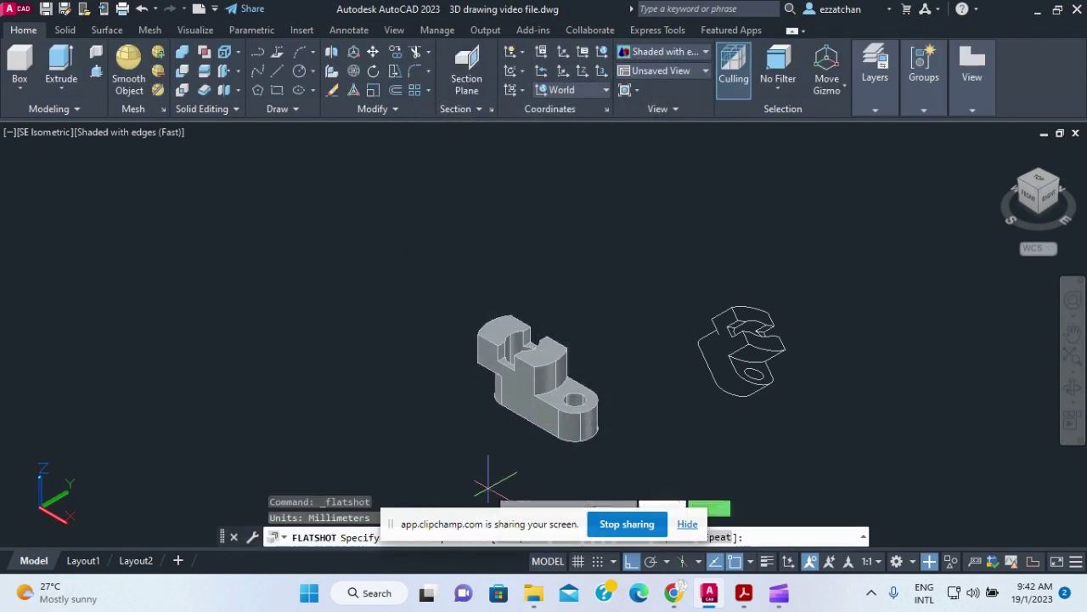
pyautogui.click(670, 252)
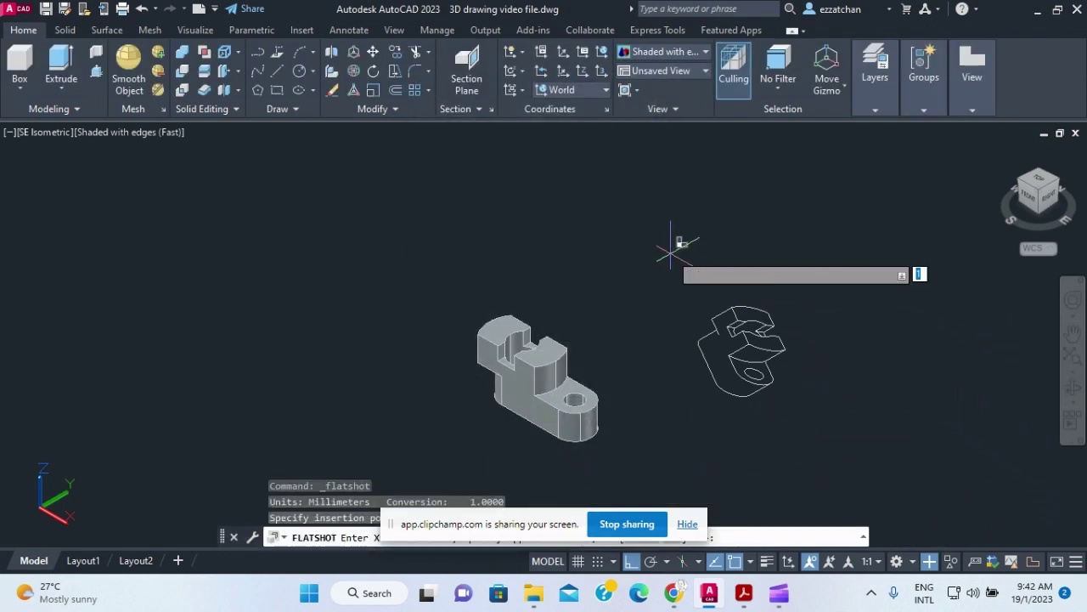
pyautogui.press('Return')
pyautogui.press('Return')
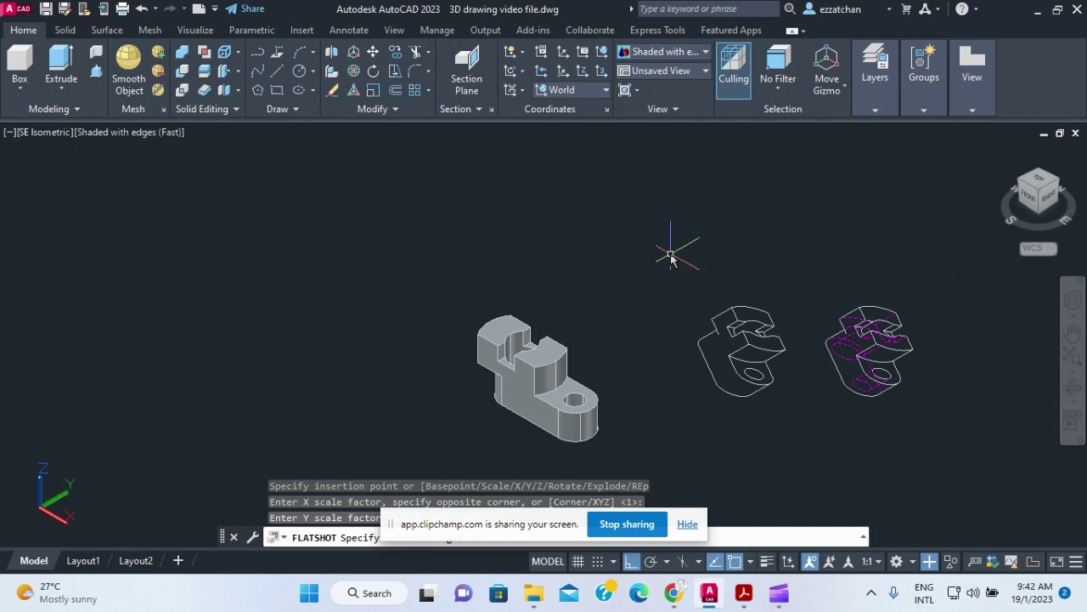
pyautogui.press('Return')
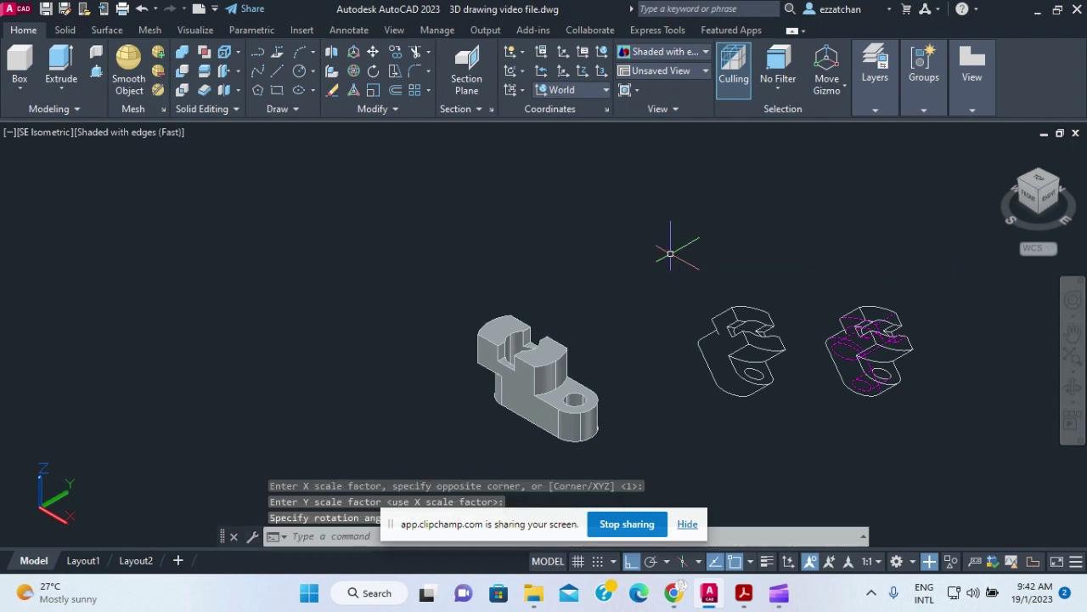
pyautogui.click(1074, 388)
pyautogui.moveTo(977, 450); pyautogui.dragTo(1023, 476)
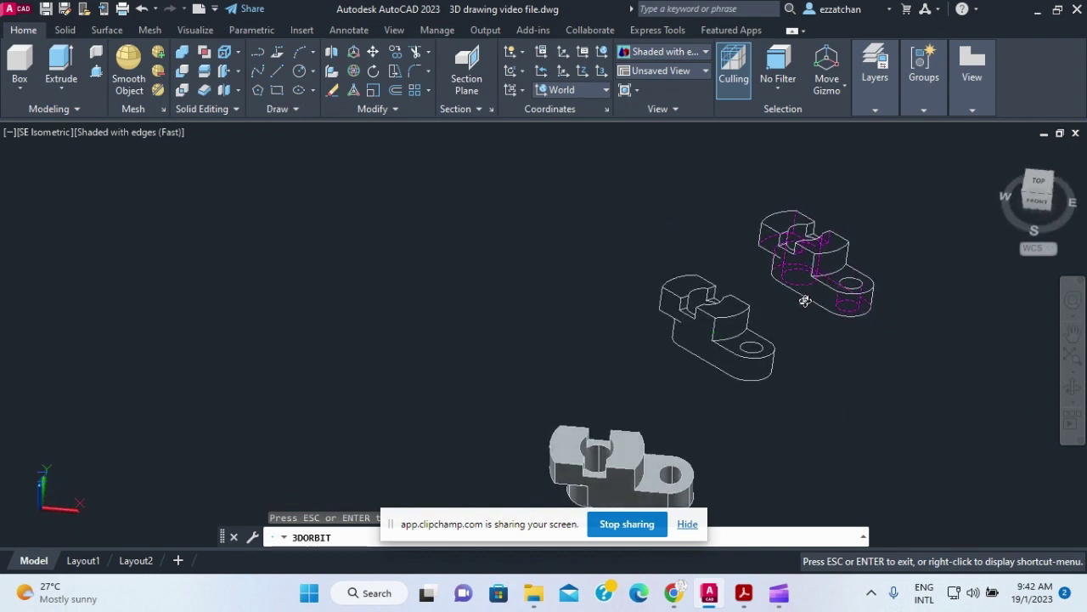
pyautogui.press('Escape')
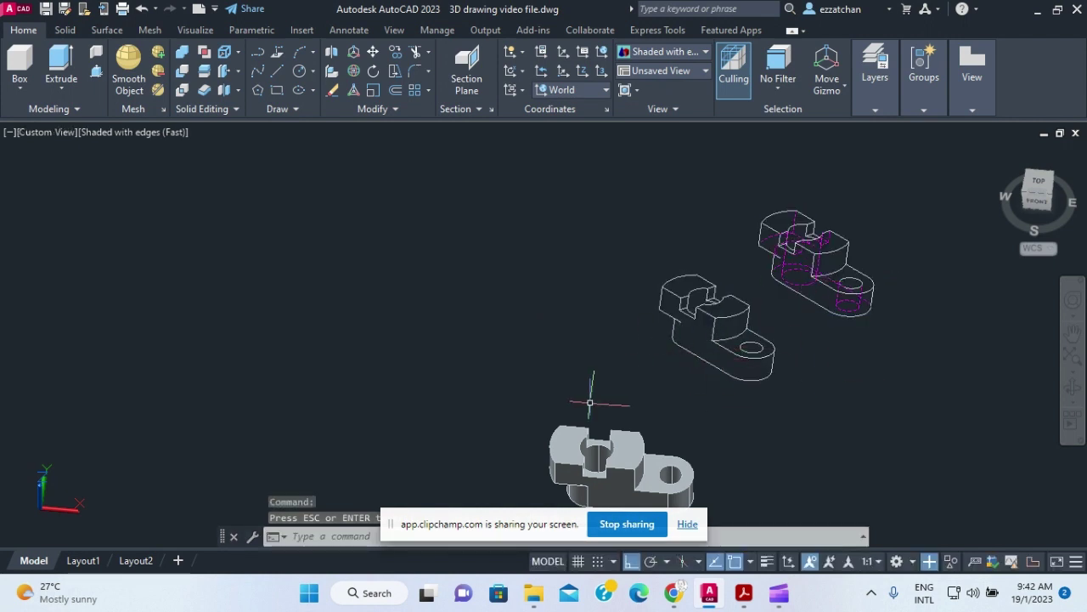
# Switch to SE Isometric, then the Front preset view, and zoom out
pyautogui.click(39, 133)
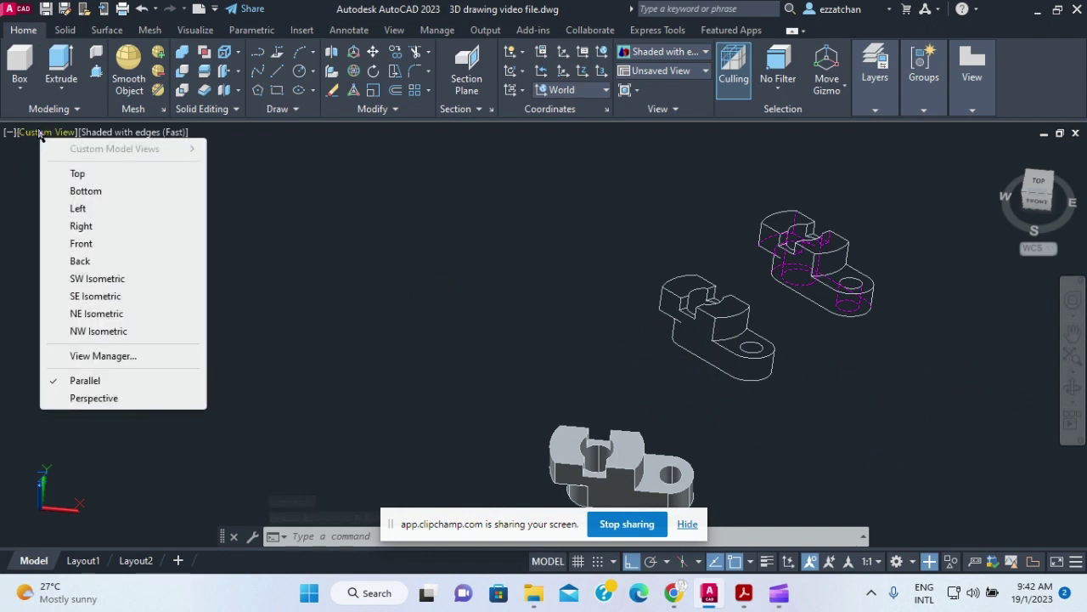
pyautogui.click(95, 297)
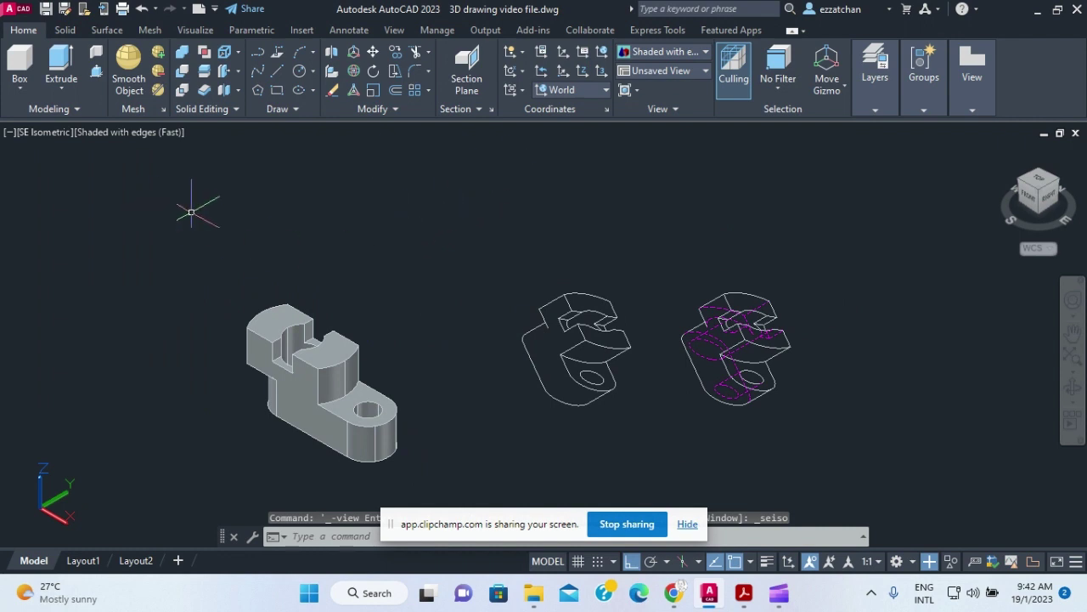
pyautogui.click(43, 133)
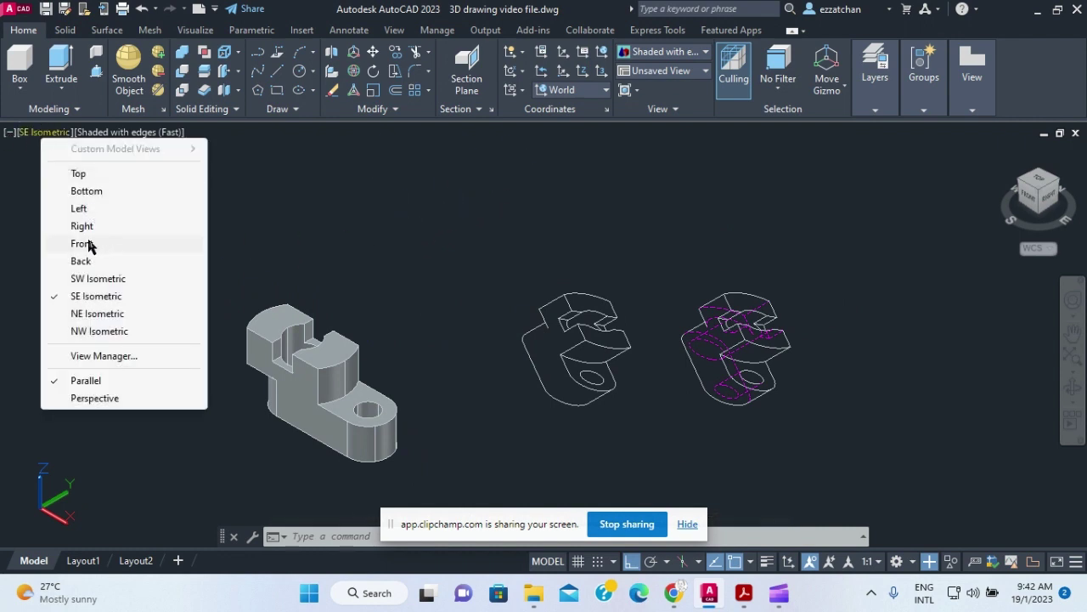
pyautogui.click(83, 244)
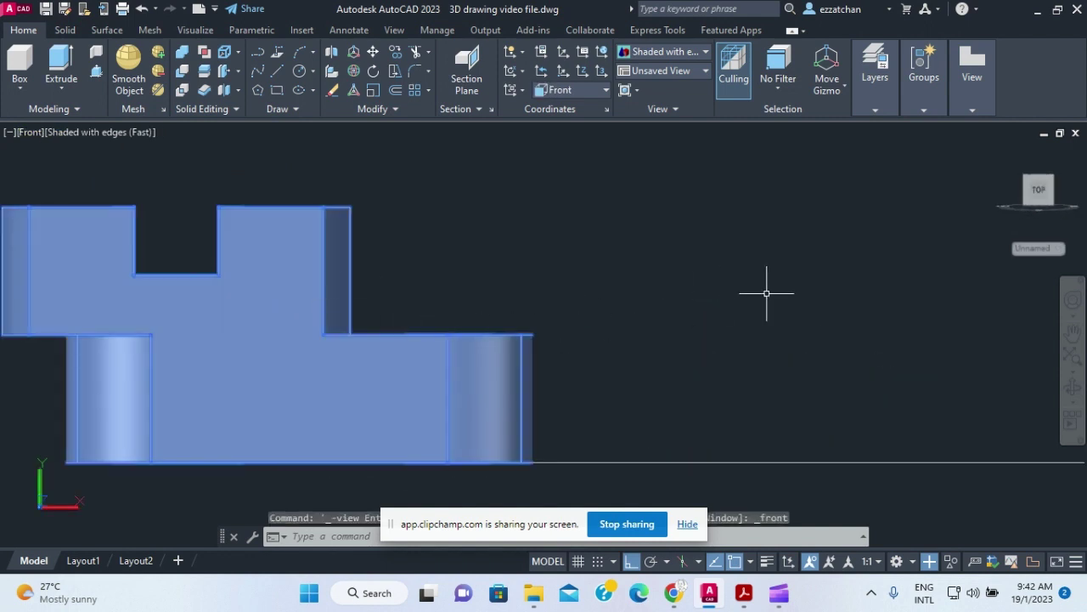
pyautogui.scroll(-4, 768, 293)
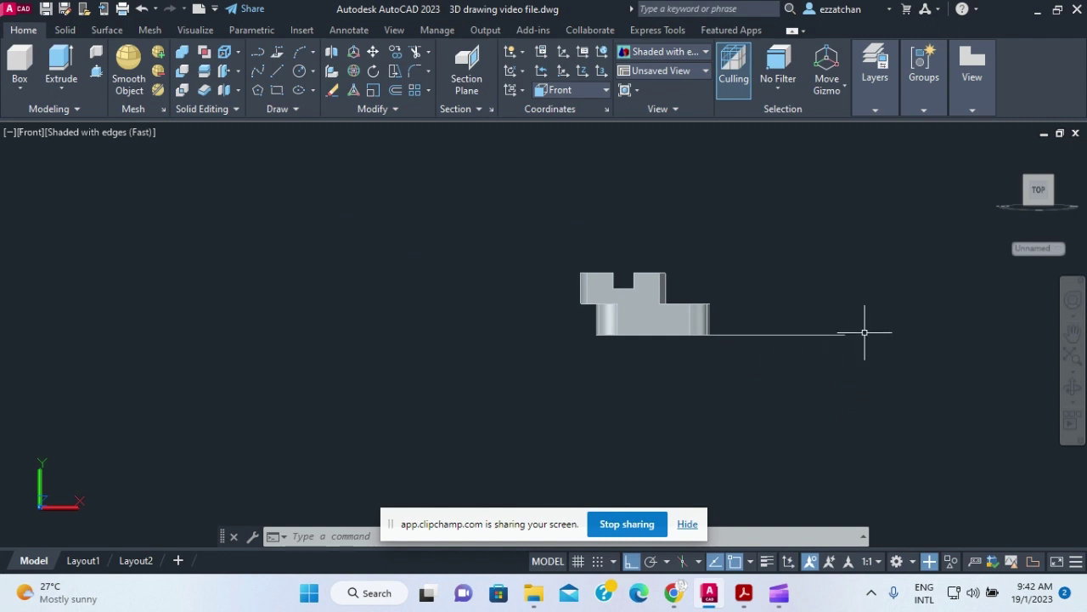
# Flatshot the front view and place it below the bracket at default scale and rotation
pyautogui.click(457, 109)
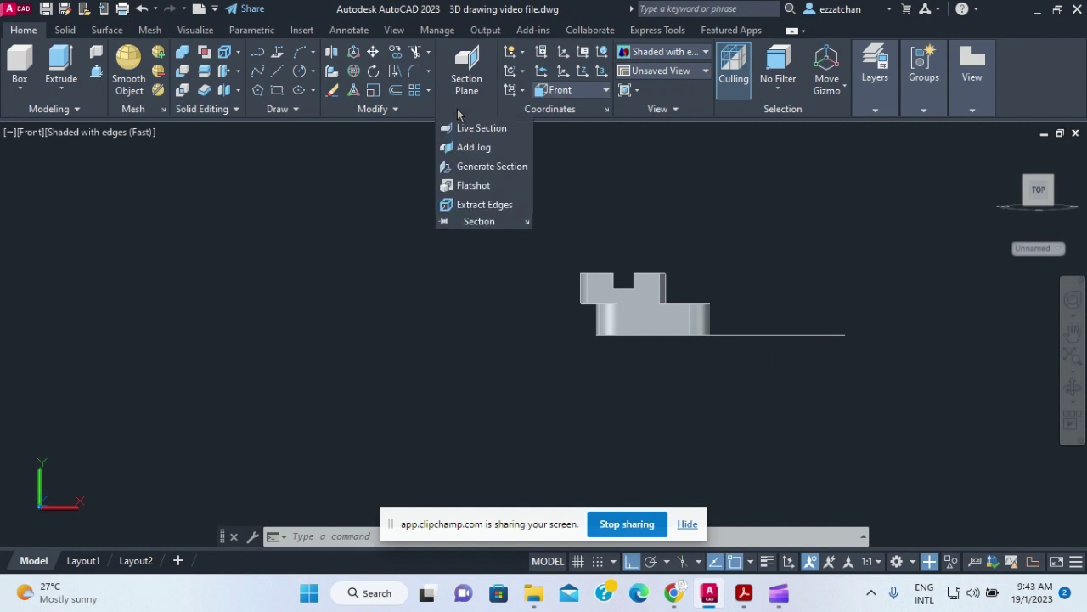
pyautogui.click(479, 186)
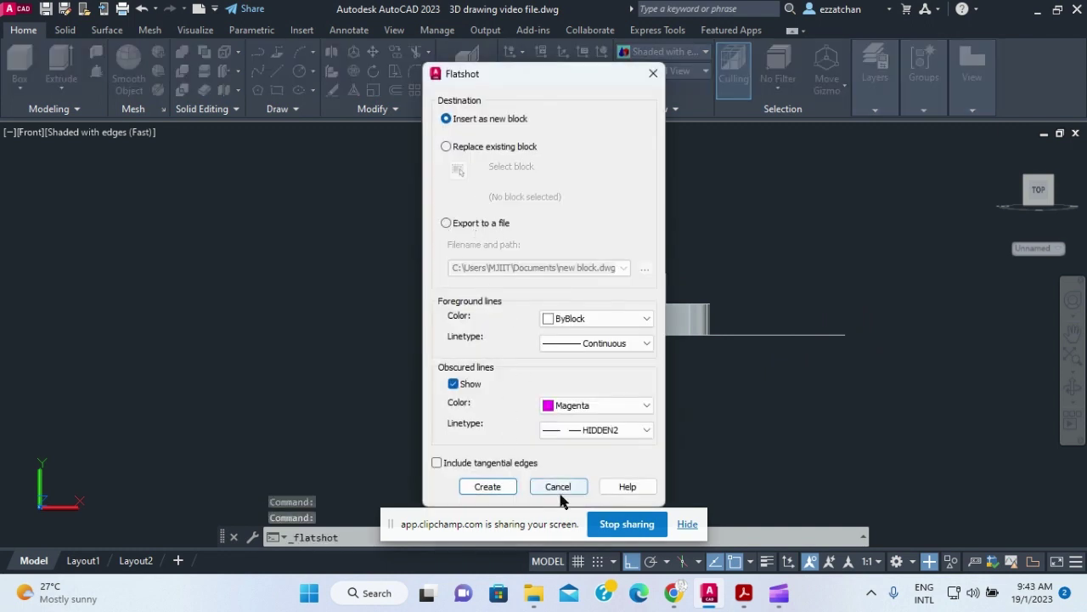
pyautogui.click(488, 486)
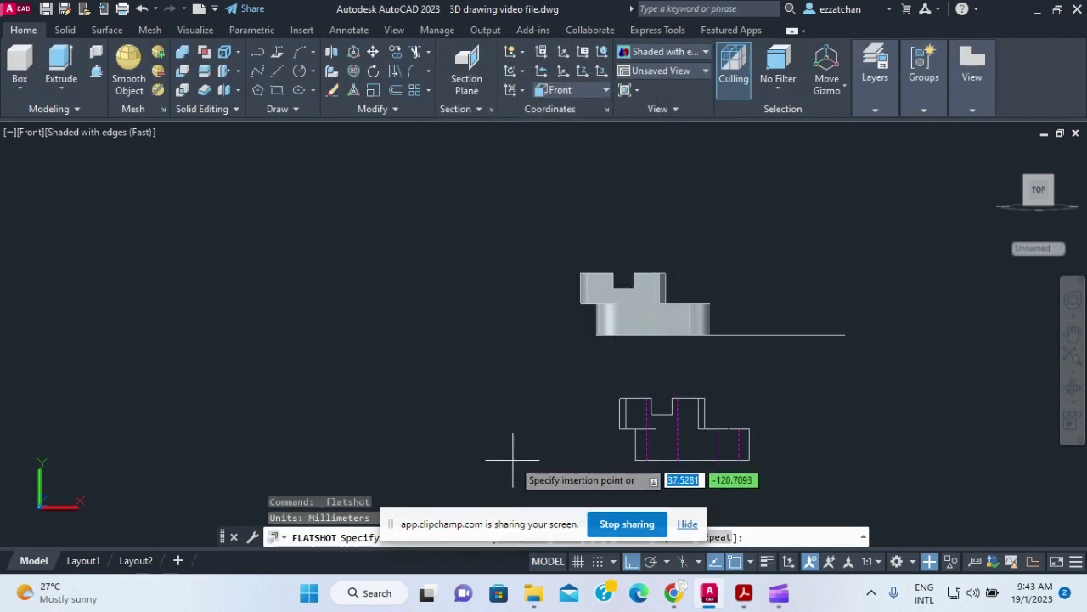
pyautogui.click(510, 463)
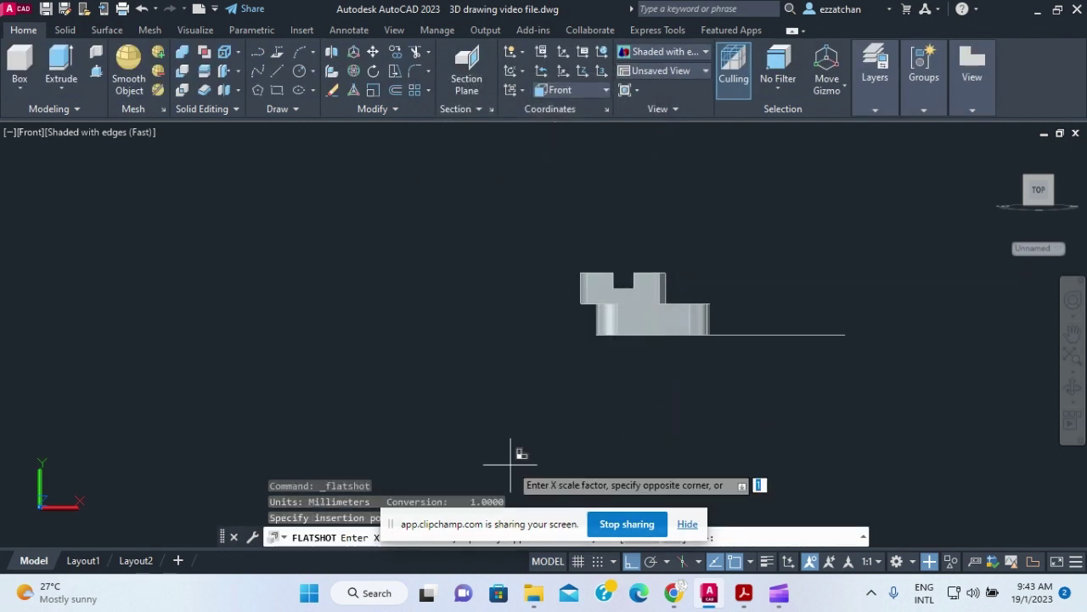
pyautogui.press('Return')
pyautogui.press('Return')
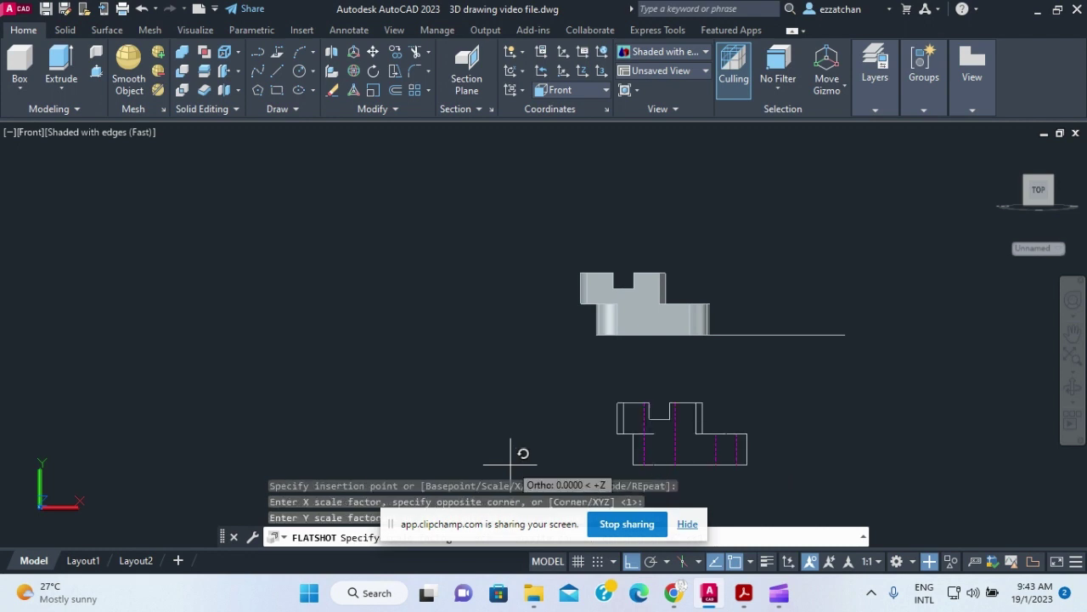
pyautogui.press('Return')
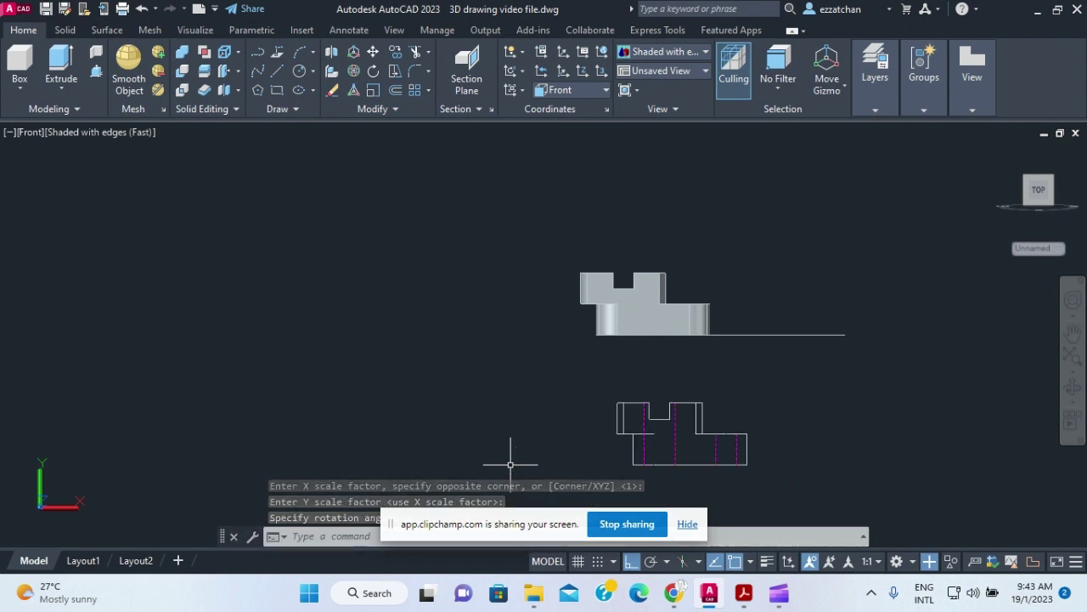
# Switch to Top view and place a flatshot top view left of the bracket
pyautogui.click(30, 132)
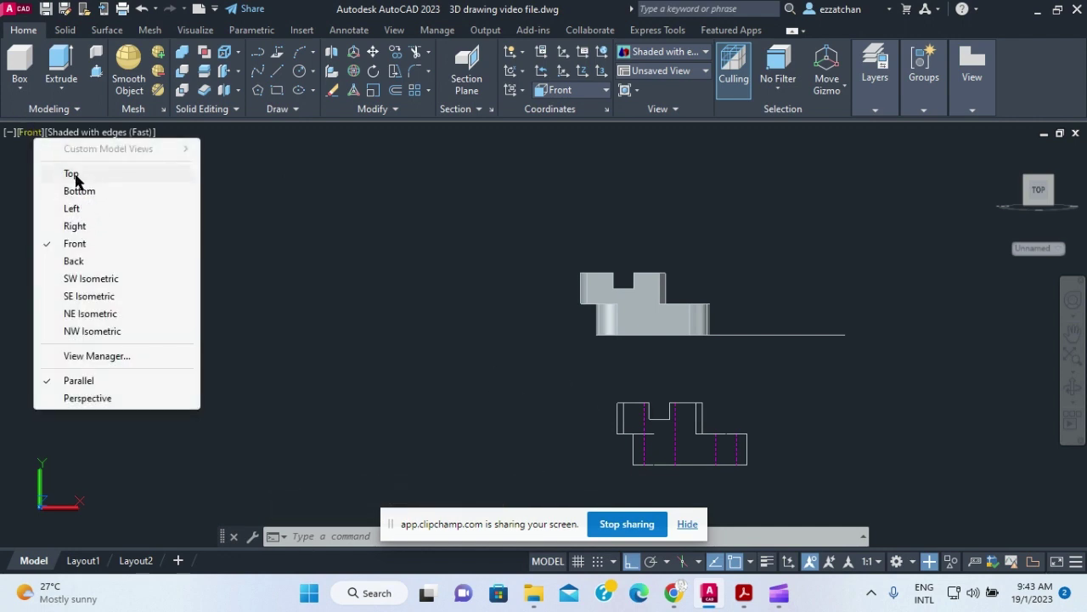
pyautogui.click(72, 175)
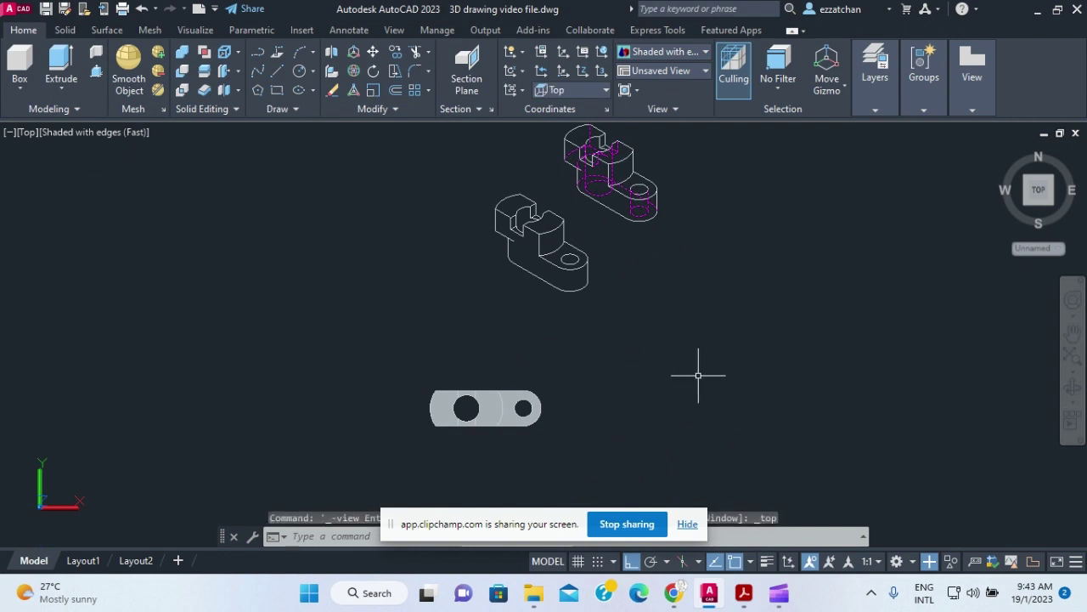
pyautogui.click(456, 108)
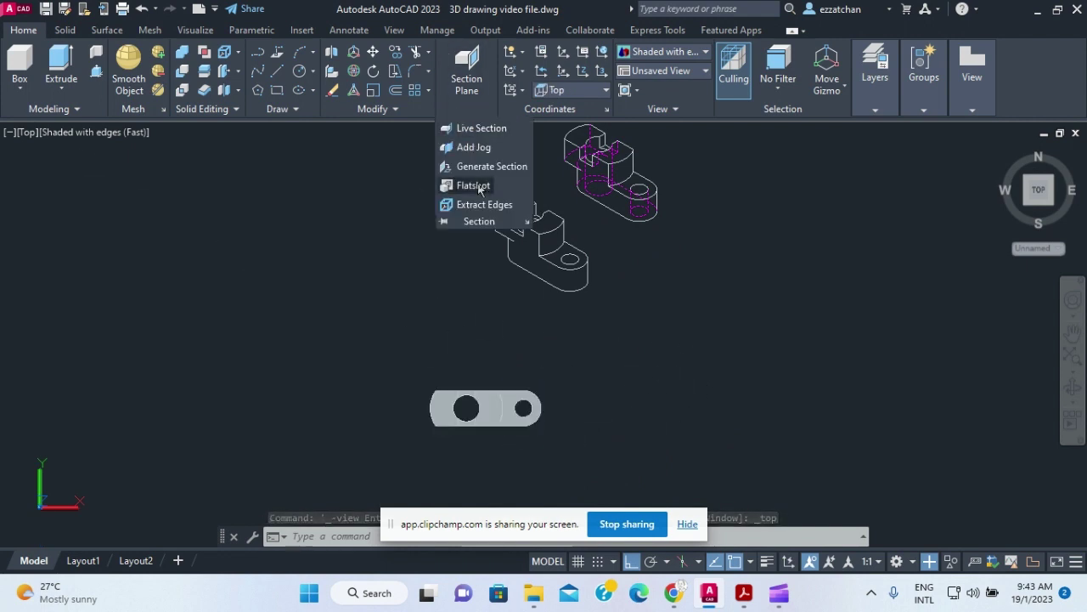
pyautogui.click(473, 185)
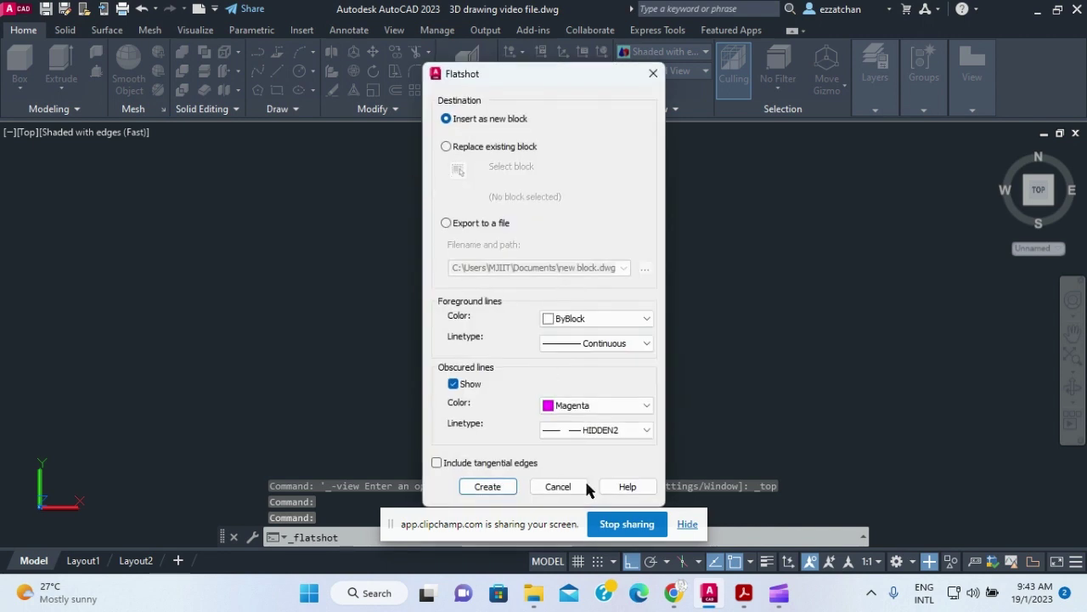
pyautogui.click(488, 487)
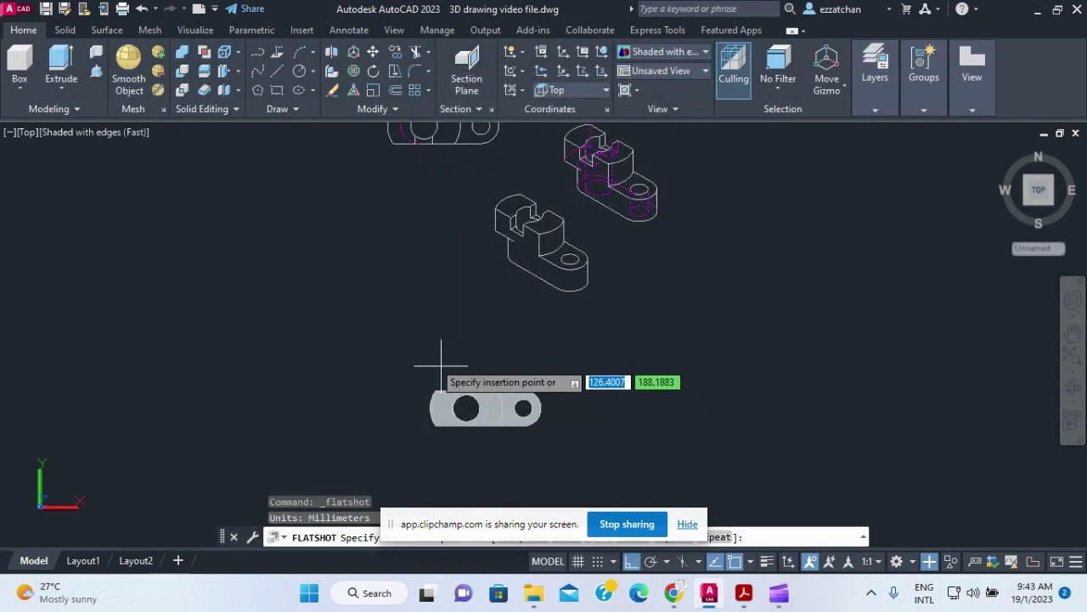
pyautogui.click(348, 473)
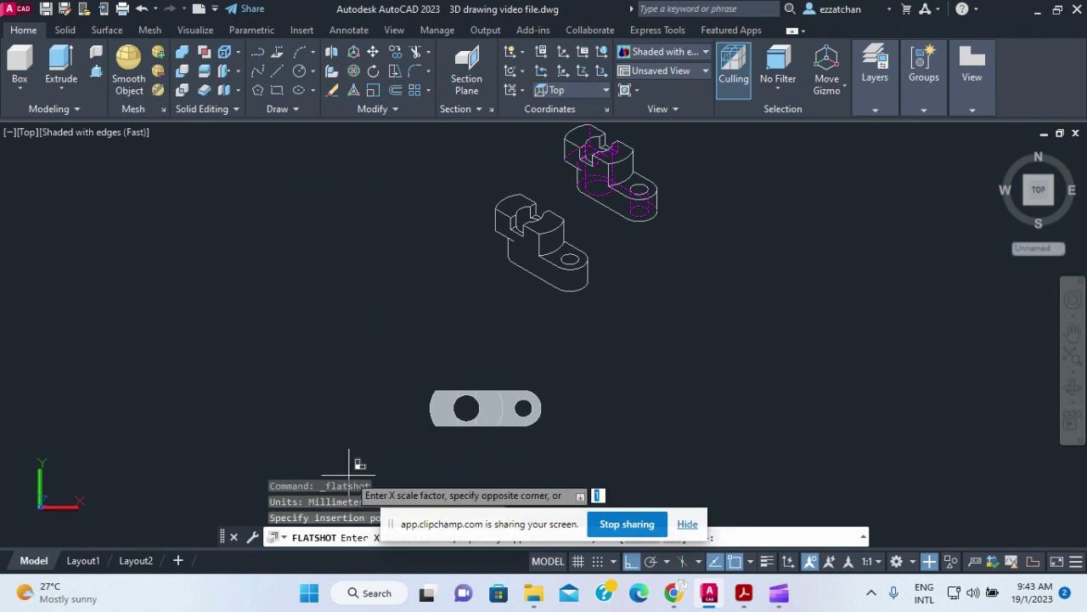
pyautogui.press('Return')
pyautogui.press('Return')
pyautogui.press('Return')
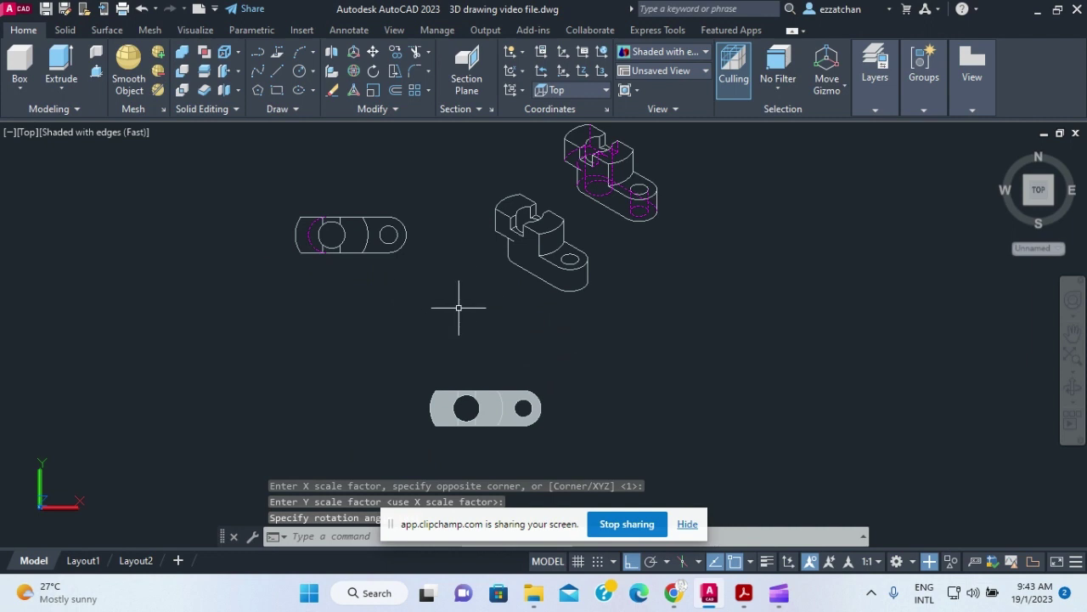
# Switch to Right view and place a flatshot right-side view beside the bracket
pyautogui.click(28, 131)
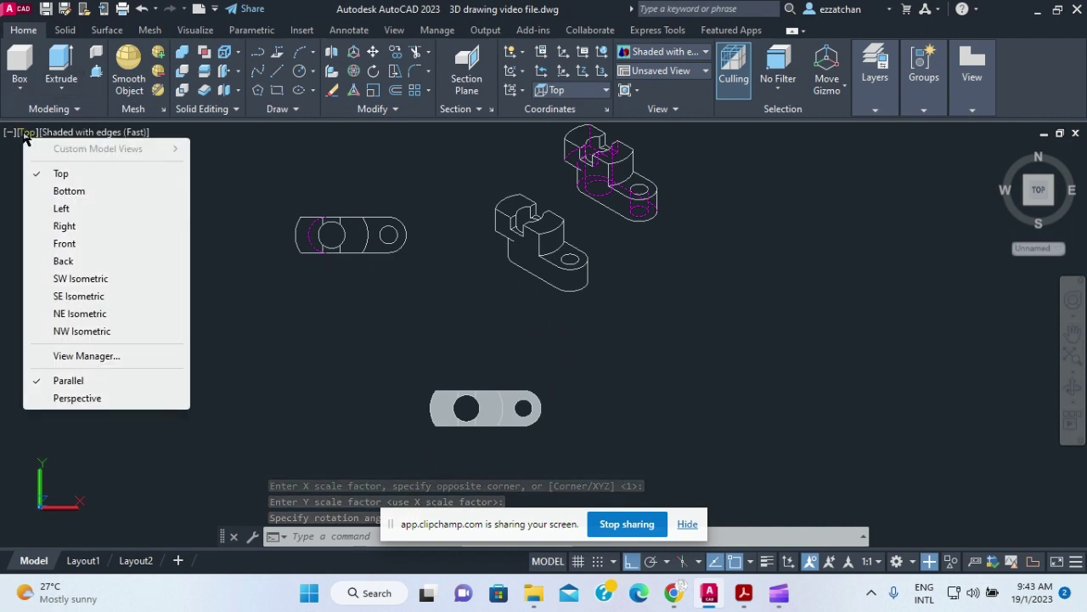
pyautogui.click(68, 227)
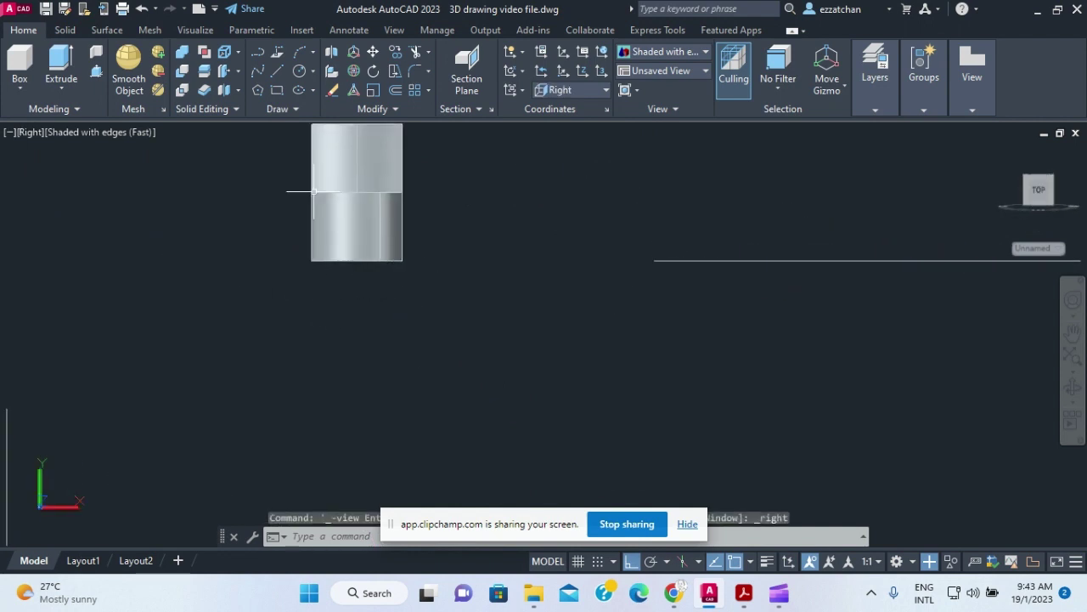
pyautogui.click(458, 110)
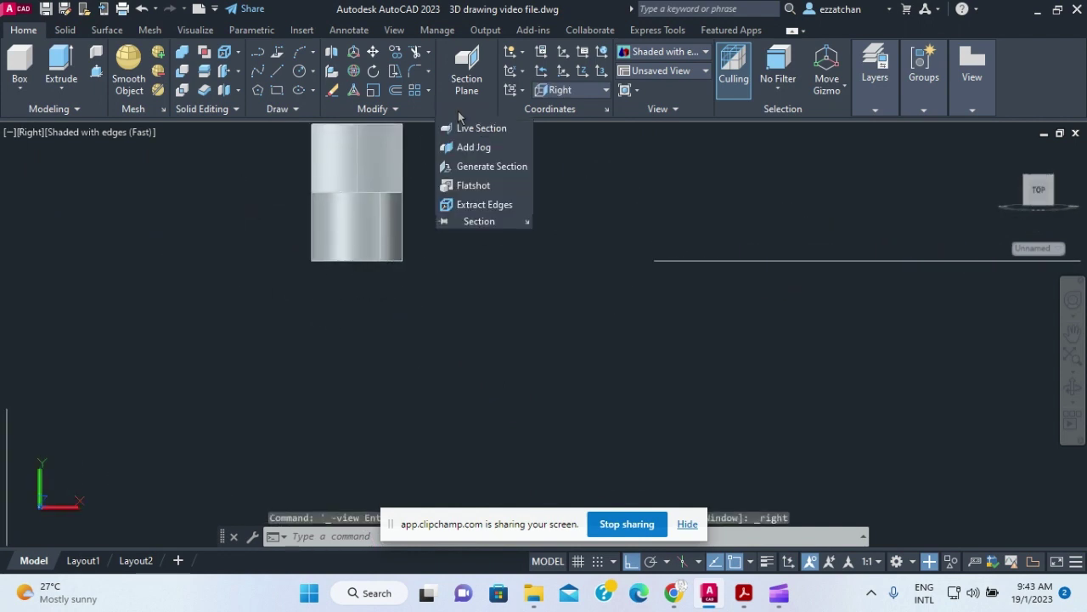
pyautogui.click(473, 186)
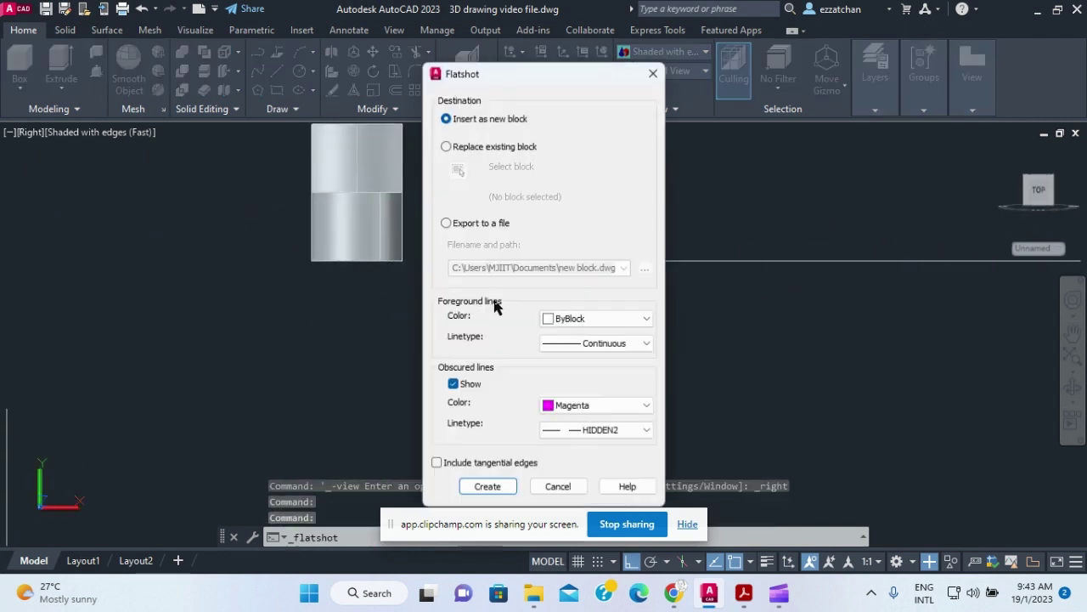
pyautogui.click(486, 491)
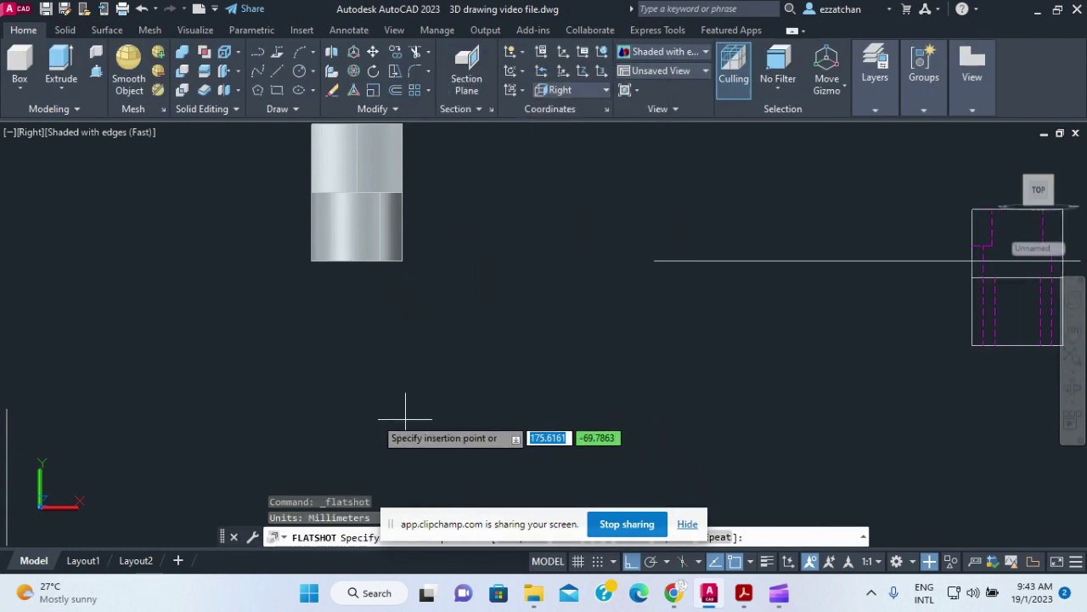
pyautogui.click(35, 474)
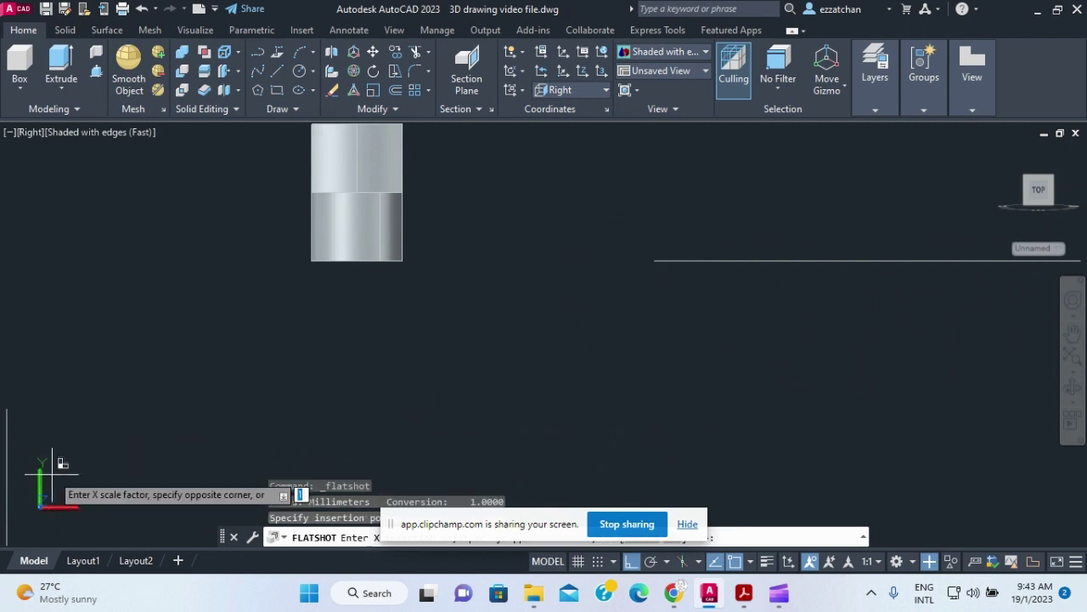
pyautogui.press('Return')
pyautogui.press('Return')
pyautogui.press('Return')
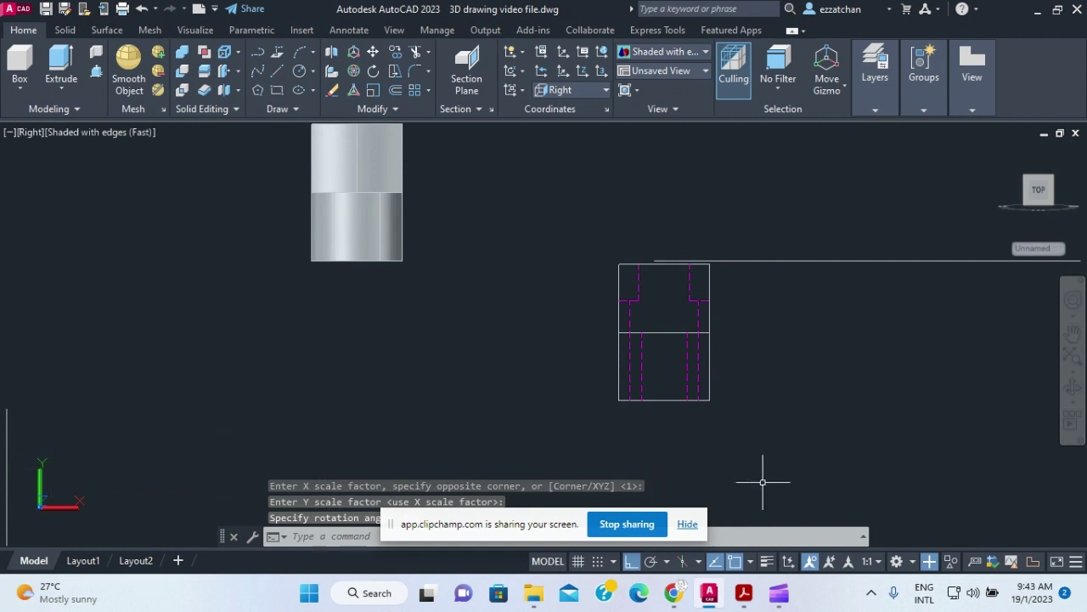
# Return to SE Isometric and erase the plain isometric flat view block
pyautogui.click(28, 133)
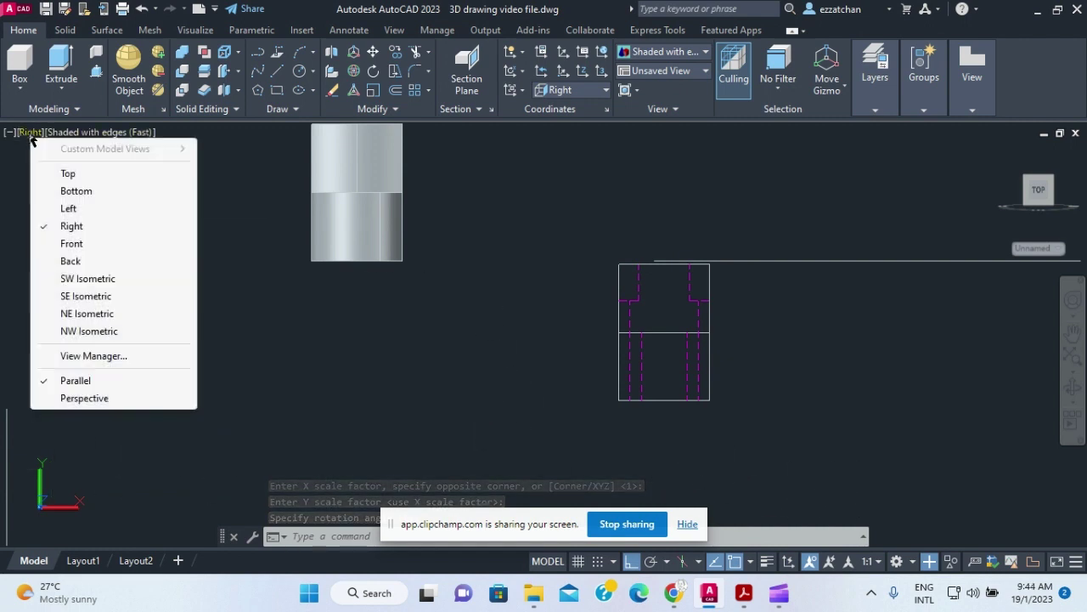
pyautogui.click(85, 296)
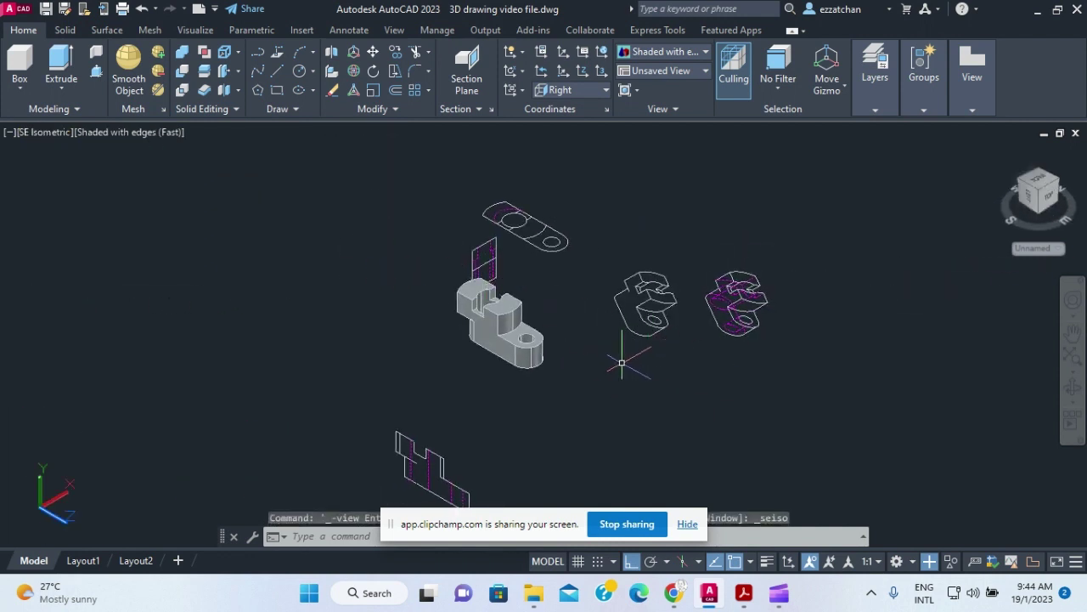
pyautogui.click(656, 310)
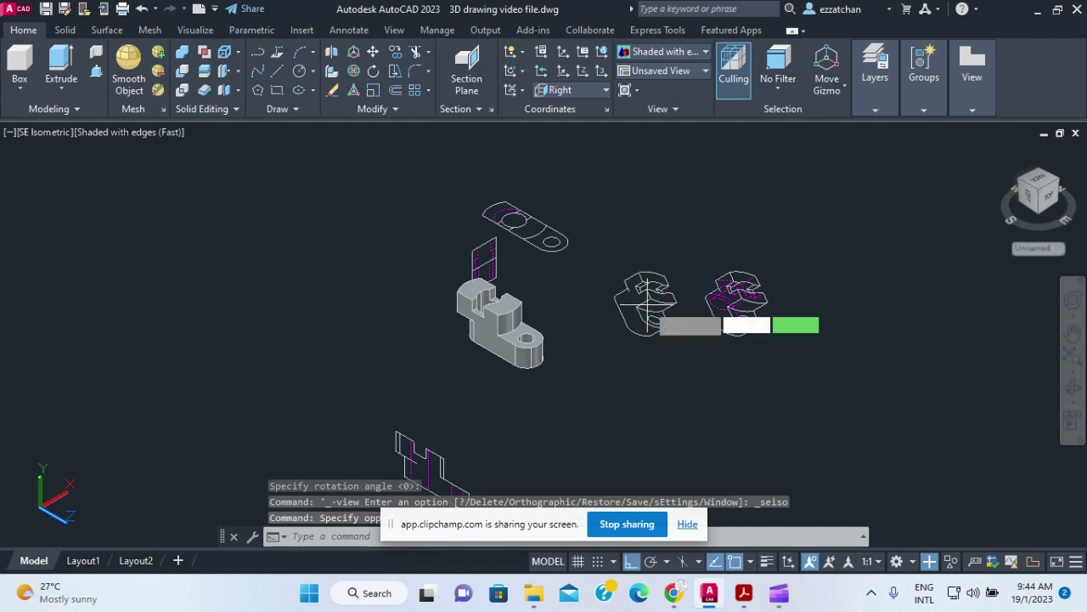
pyautogui.press('Escape')
pyautogui.click(652, 310)
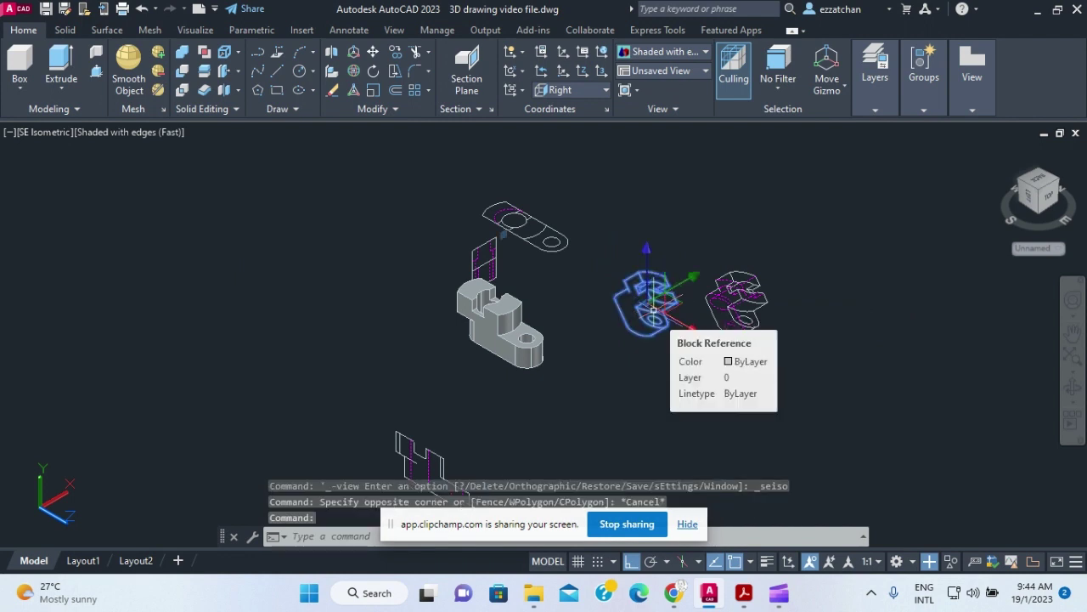
pyautogui.press('Delete')
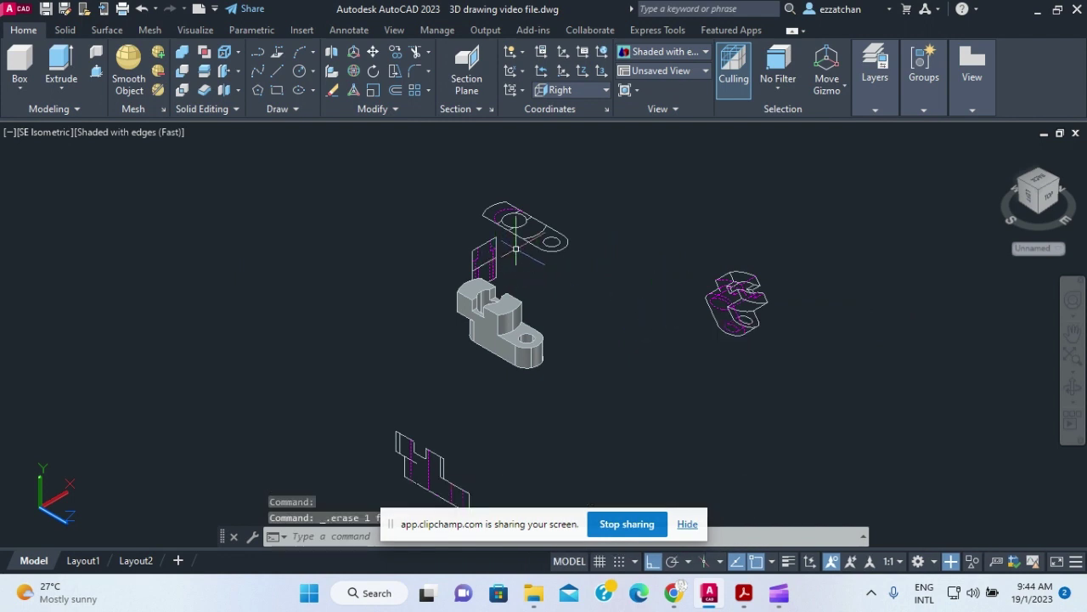
pyautogui.click(483, 261)
pyautogui.press('Escape')
pyautogui.press('Escape')
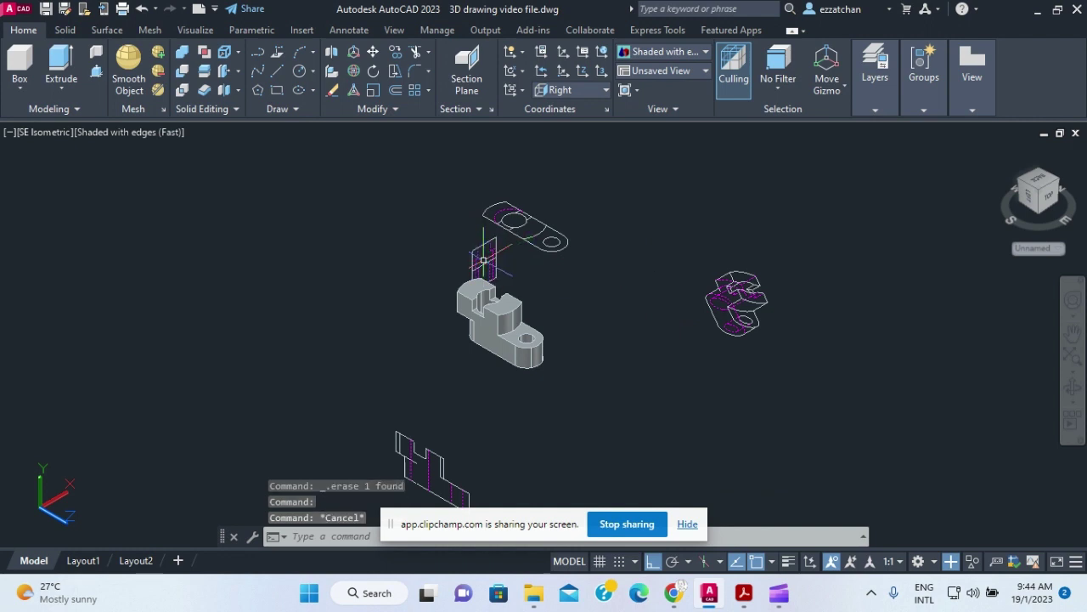
# Start MOVE on the small upright flat view, then cancel it
pyautogui.write('m')
pyautogui.press('Return')
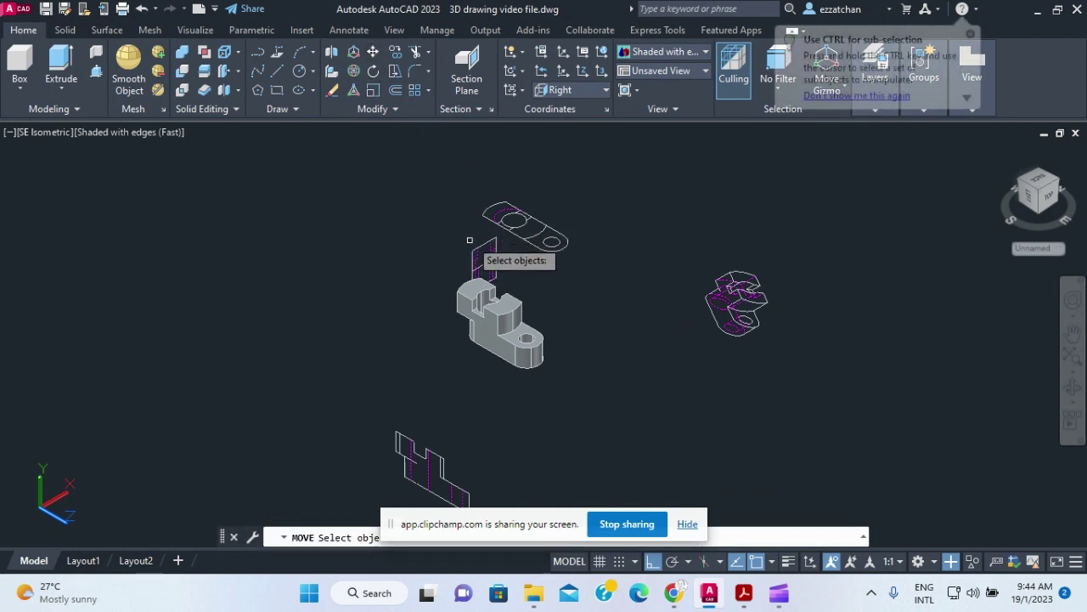
pyautogui.click(496, 242)
pyautogui.click(488, 252)
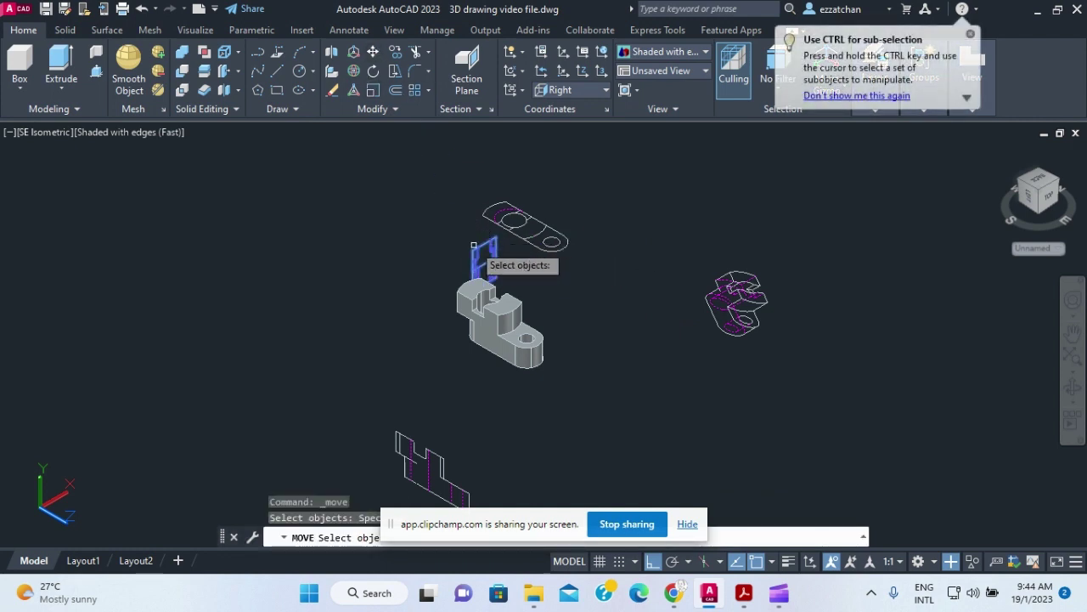
pyautogui.press('Return')
pyautogui.click(488, 252)
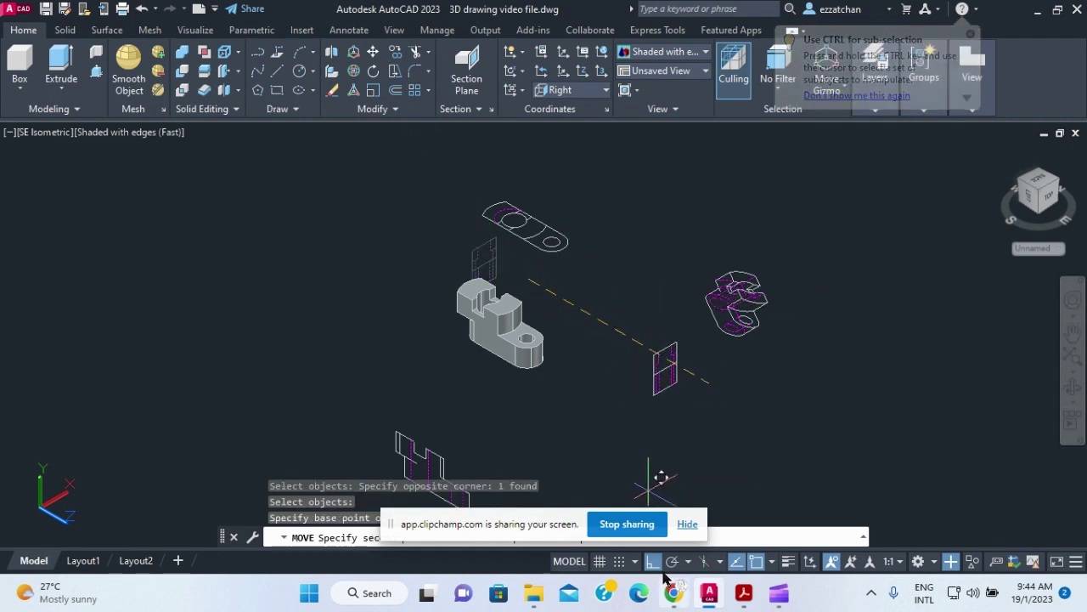
pyautogui.moveTo(661, 578)
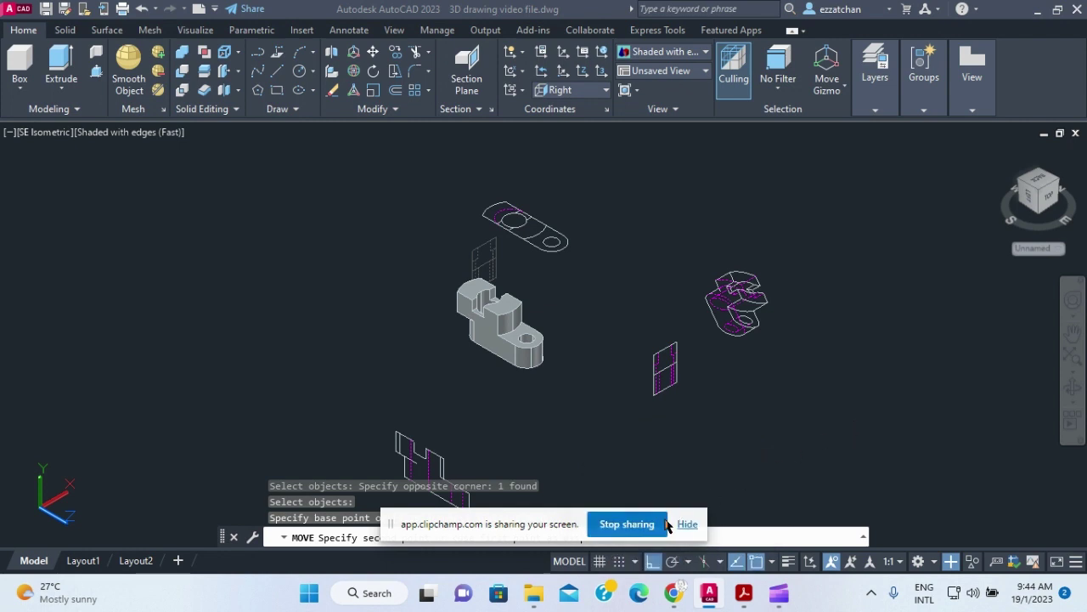
pyautogui.moveTo(566, 525); pyautogui.dragTo(795, 461)
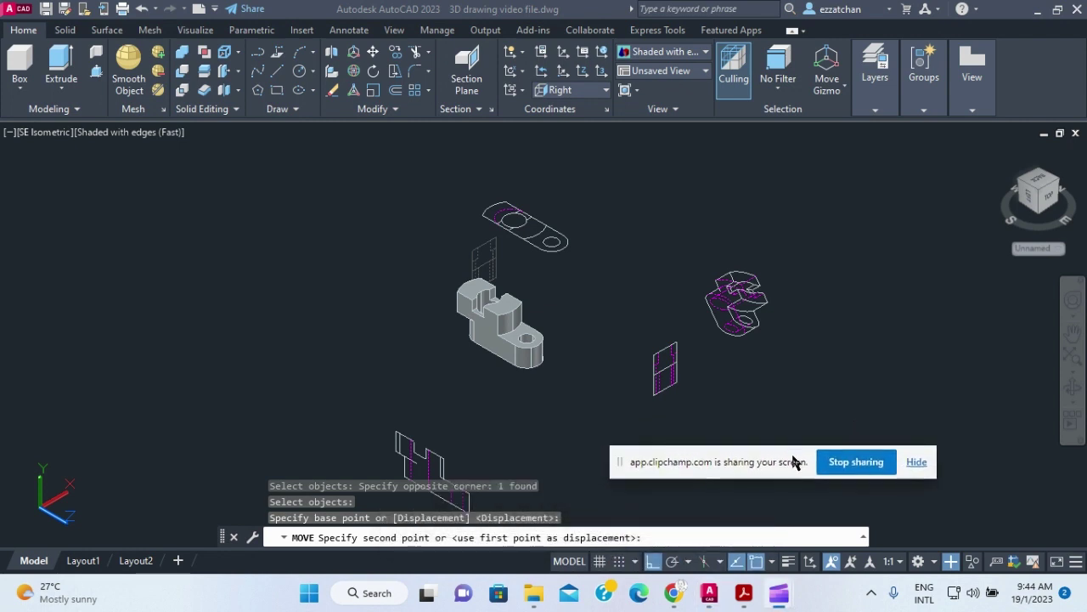
pyautogui.click(652, 566)
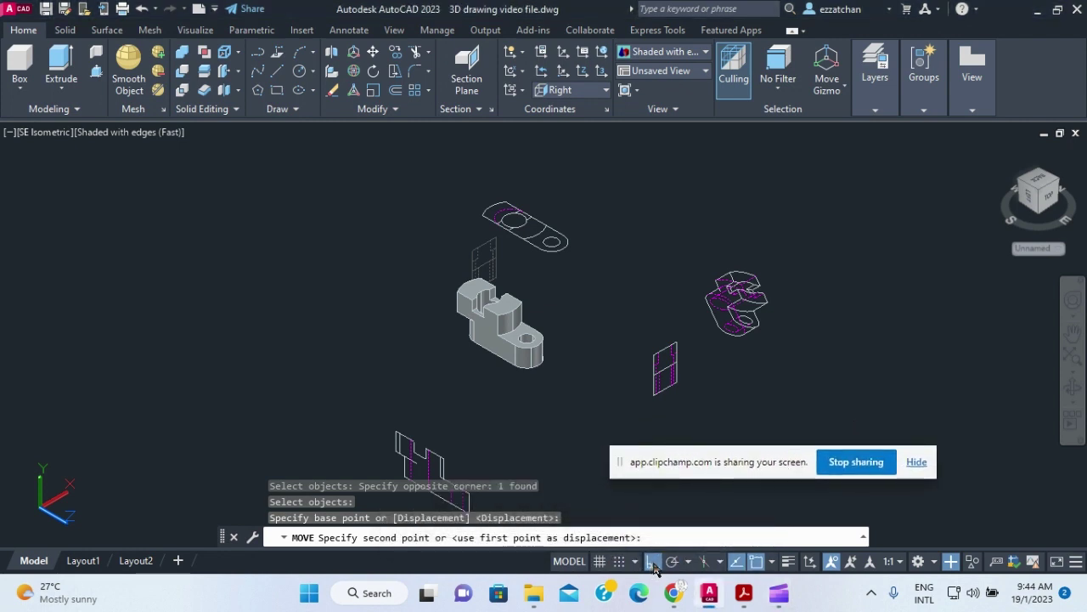
pyautogui.press('Escape')
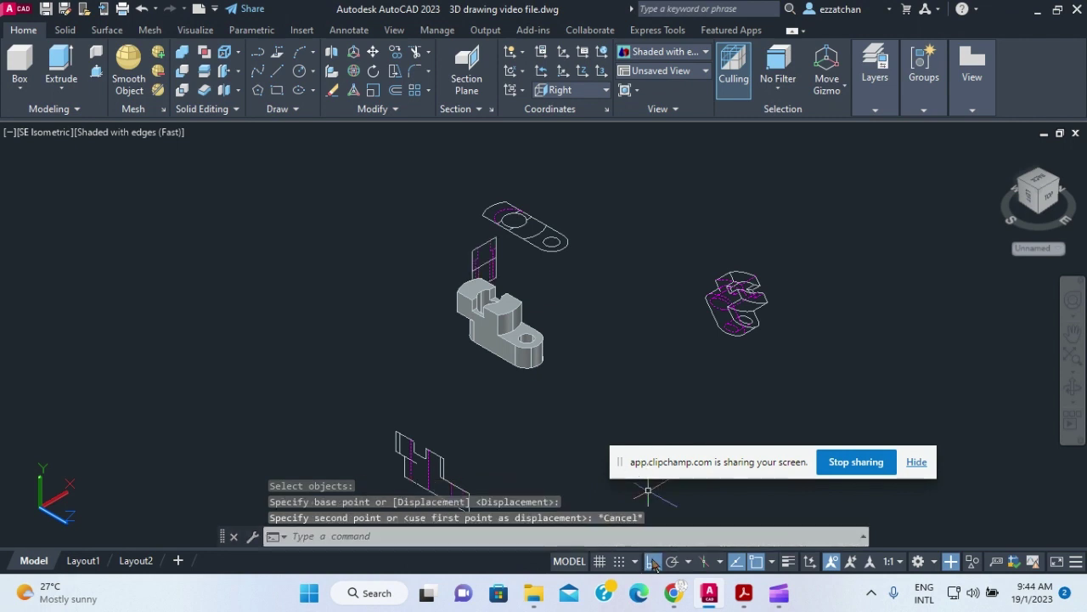
# Turn off Ortho, then retry moving the upright view and cancel, leaving it in place
pyautogui.click(652, 566)
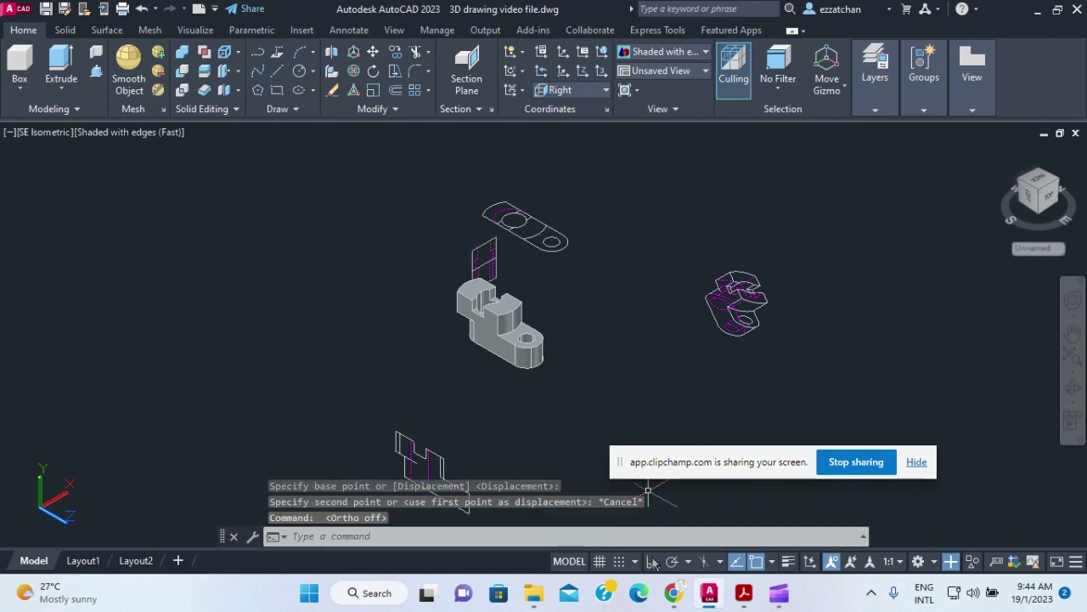
pyautogui.click(373, 52)
pyautogui.click(497, 254)
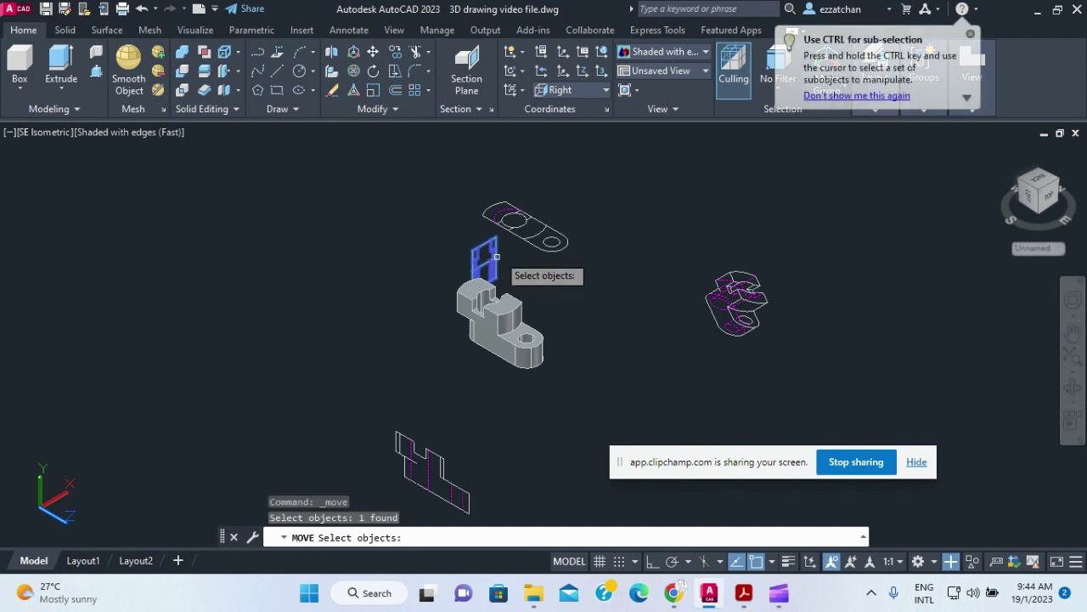
pyautogui.press('Return')
pyautogui.click(570, 340)
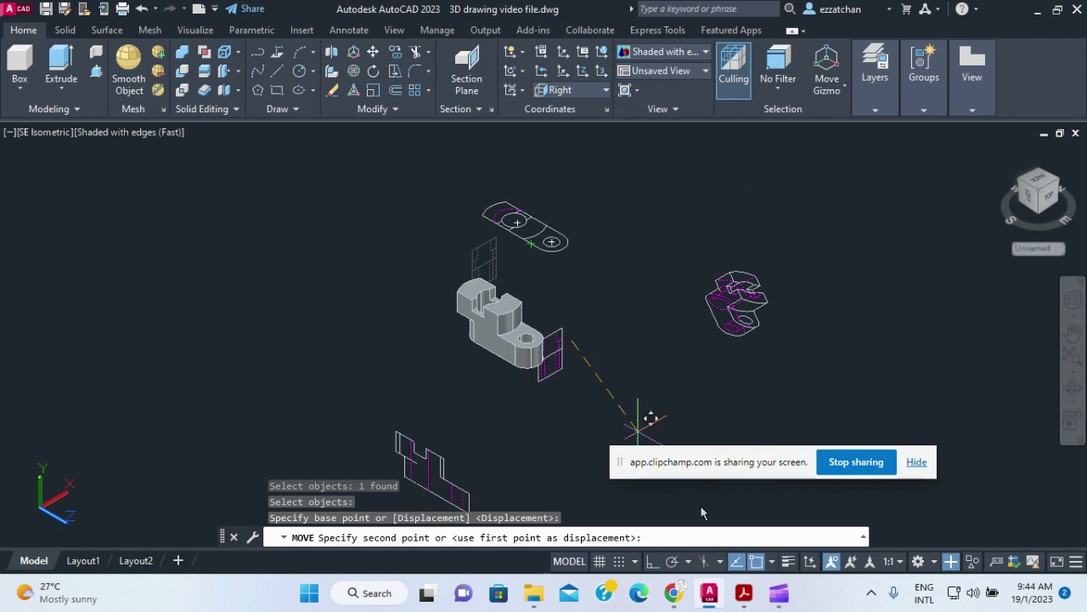
pyautogui.press('Escape')
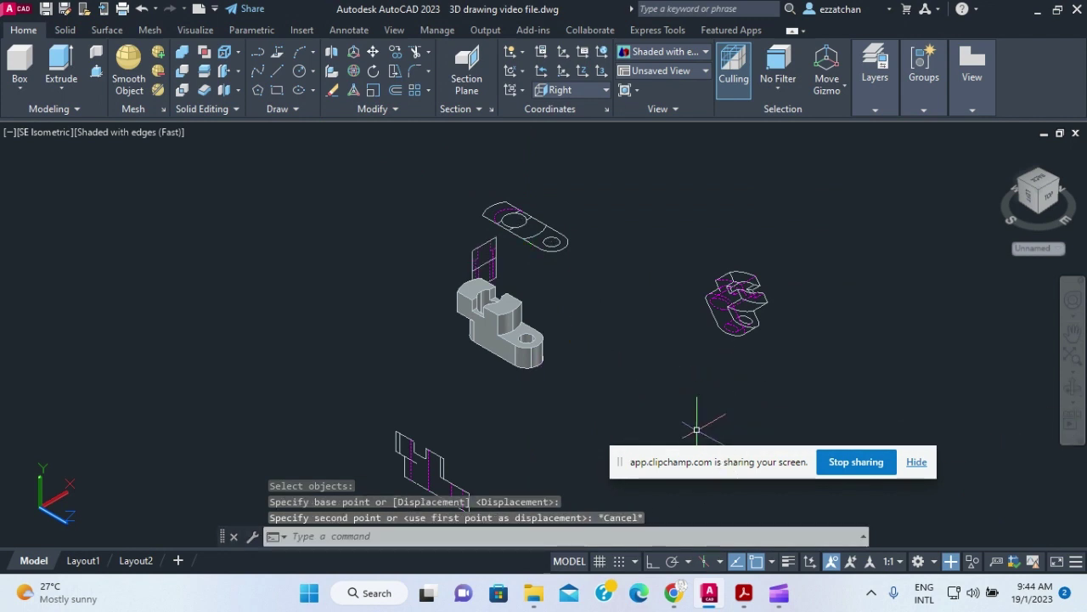
# Move the small upright flat view down and right so it sits below-right of the solid
pyautogui.click(372, 52)
pyautogui.click(499, 253)
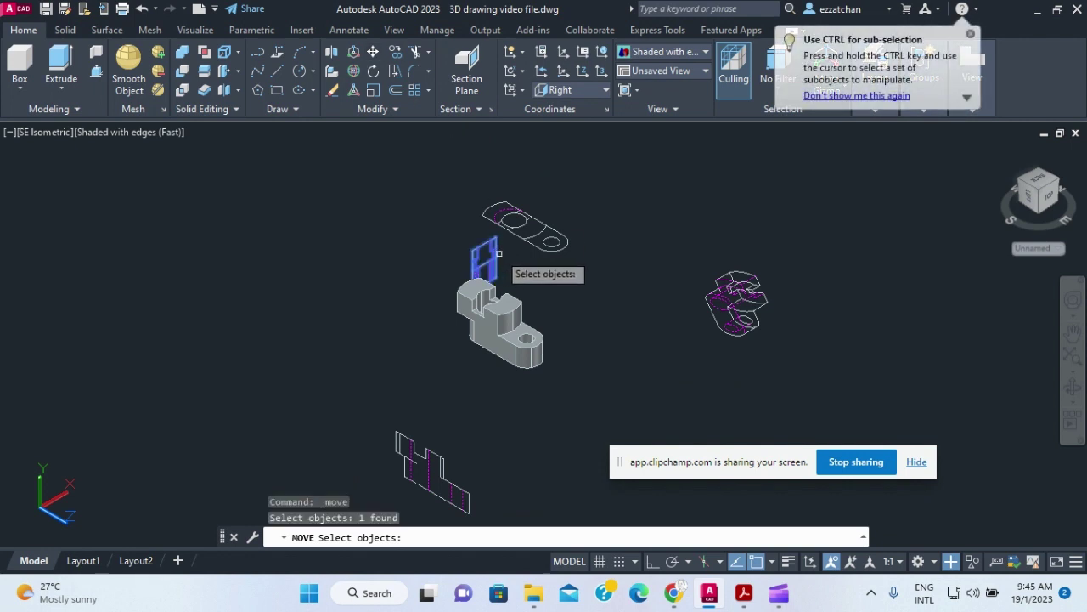
pyautogui.press('Return')
pyautogui.click(538, 278)
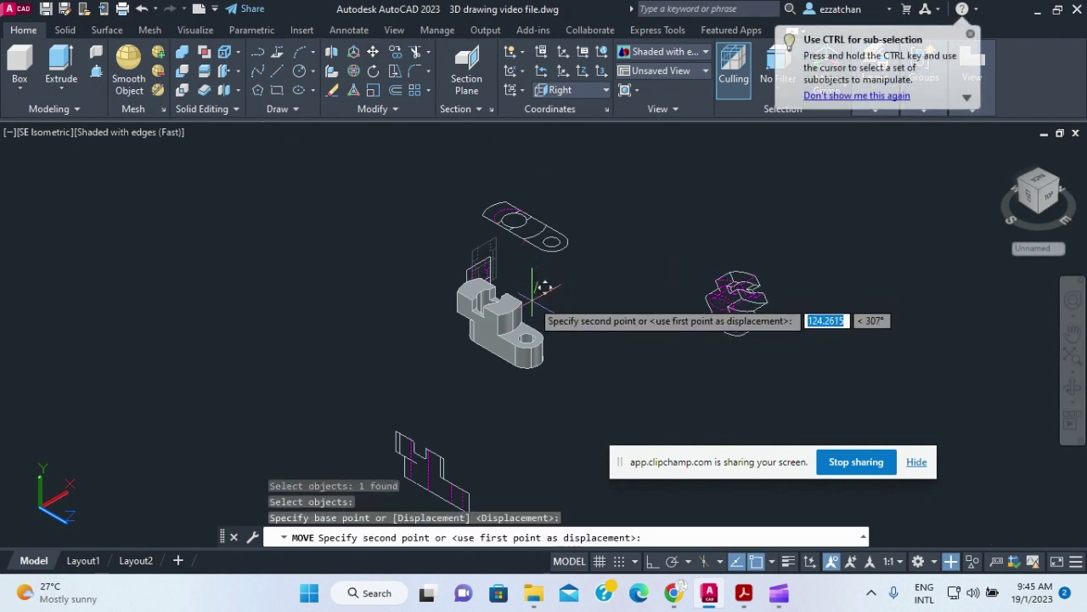
pyautogui.click(642, 387)
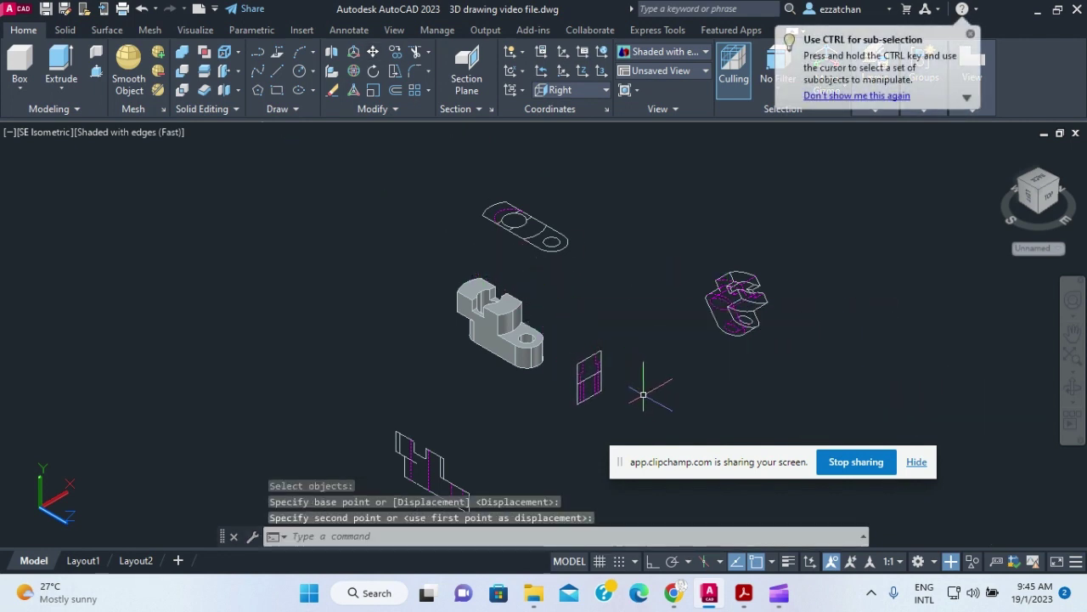
# Start another move by window-selecting around the lower view, then cancel it
pyautogui.press('Return')
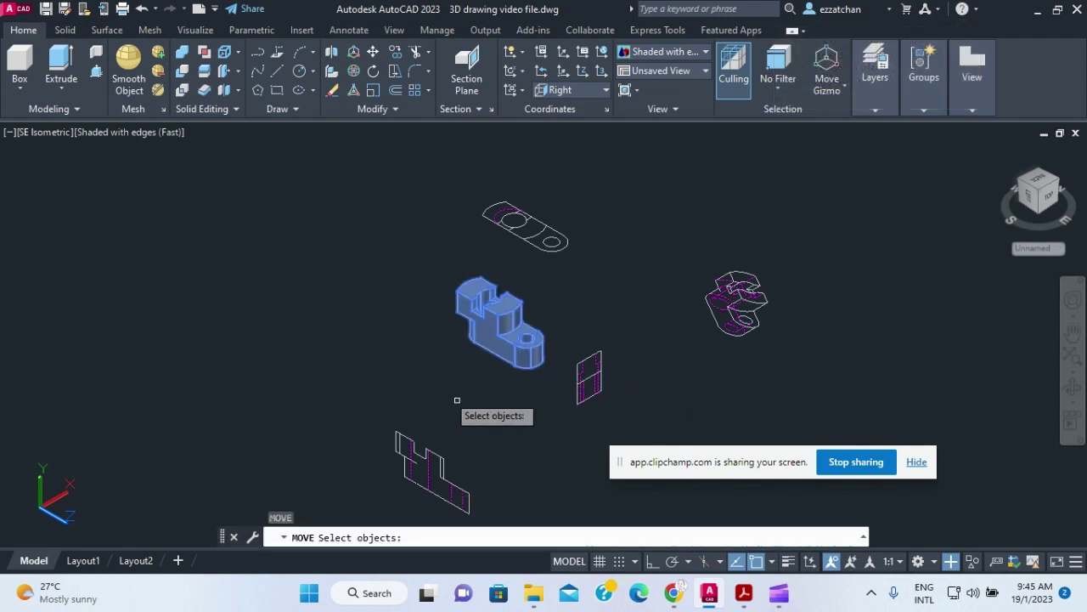
pyautogui.click(373, 51)
pyautogui.click(402, 449)
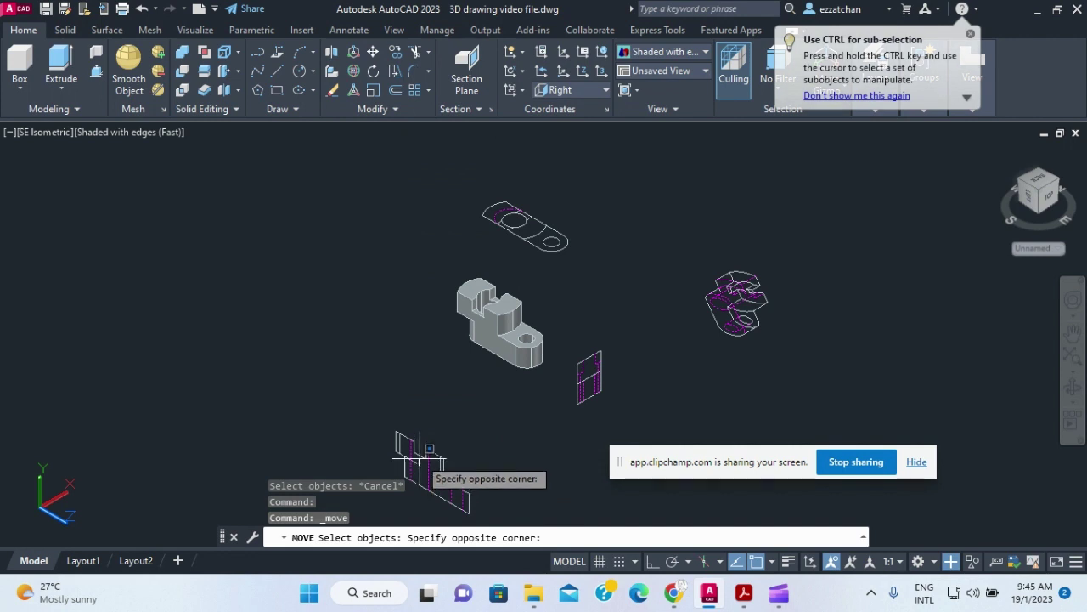
pyautogui.click(418, 458)
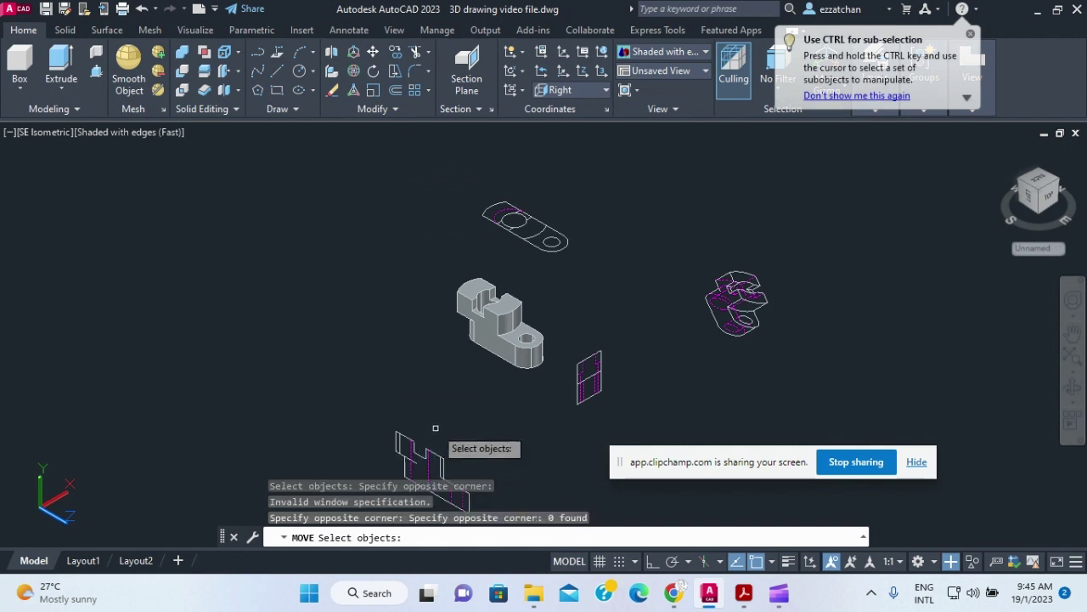
pyautogui.click(436, 427)
pyautogui.press('Escape')
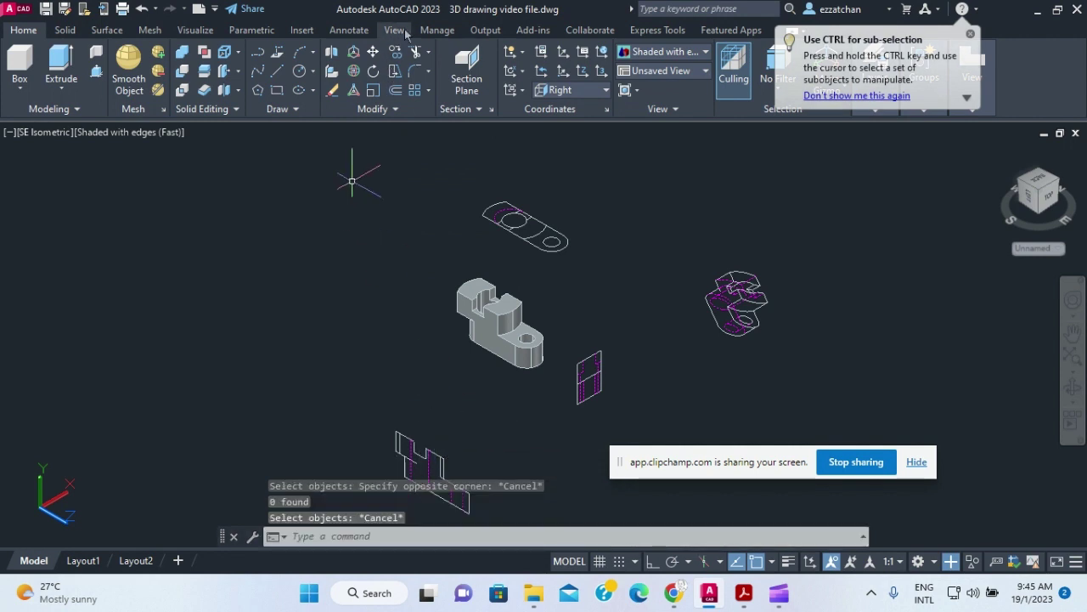
# Move the lower flat front view up, closer to the shaded solid
pyautogui.click(373, 51)
pyautogui.click(429, 466)
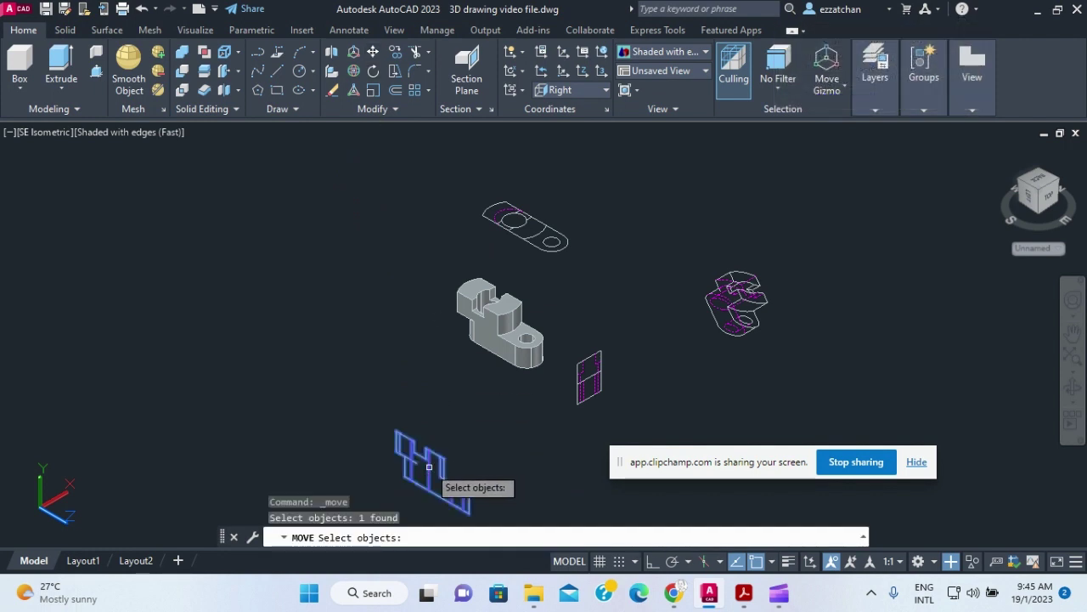
pyautogui.press('Return')
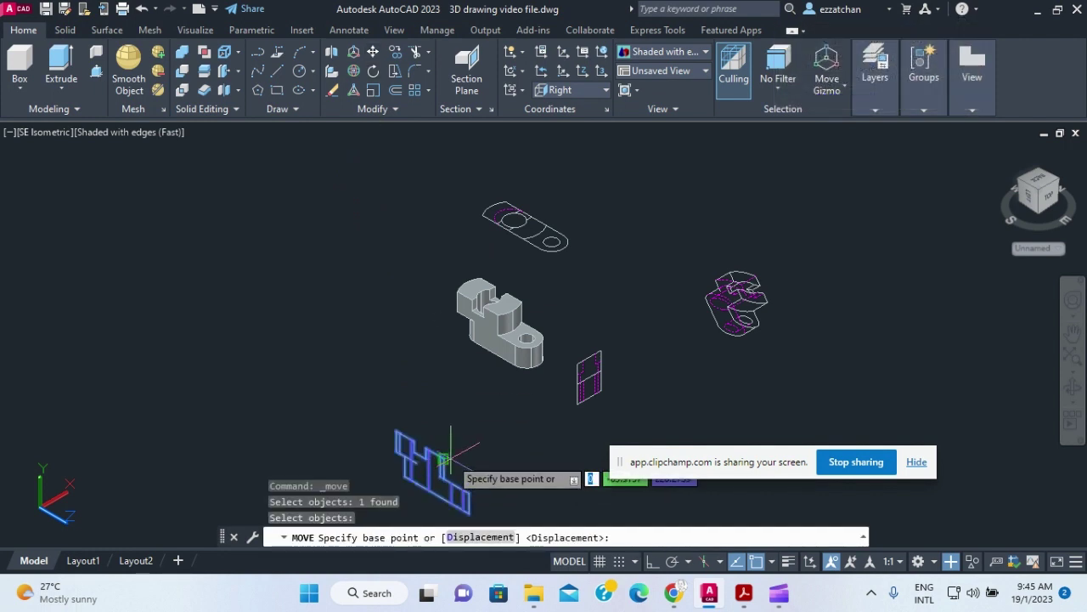
pyautogui.click(463, 442)
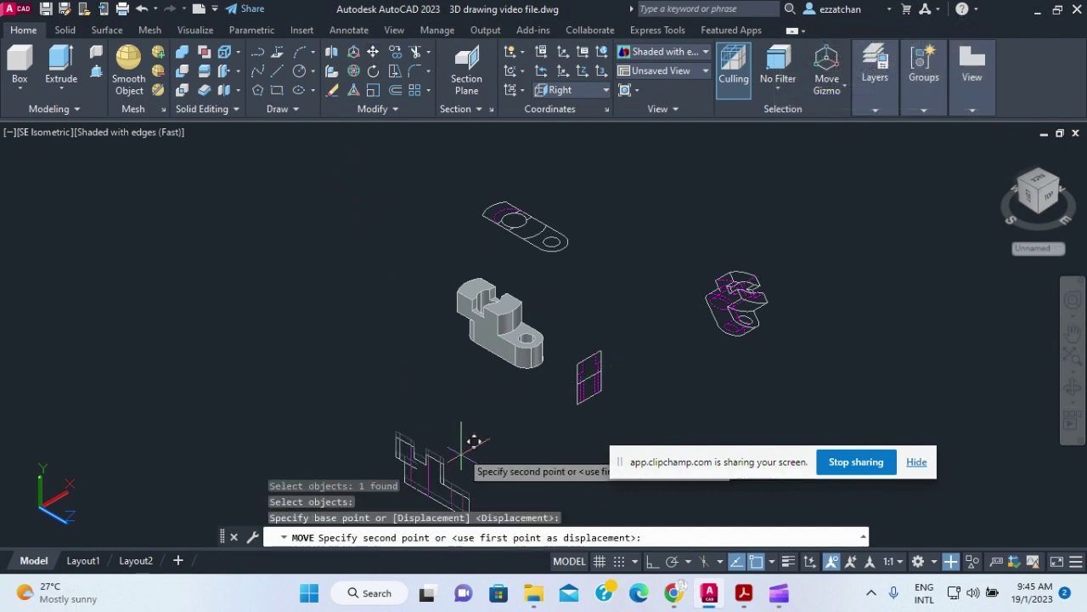
pyautogui.click(485, 402)
pyautogui.press('Escape')
pyautogui.press('Escape')
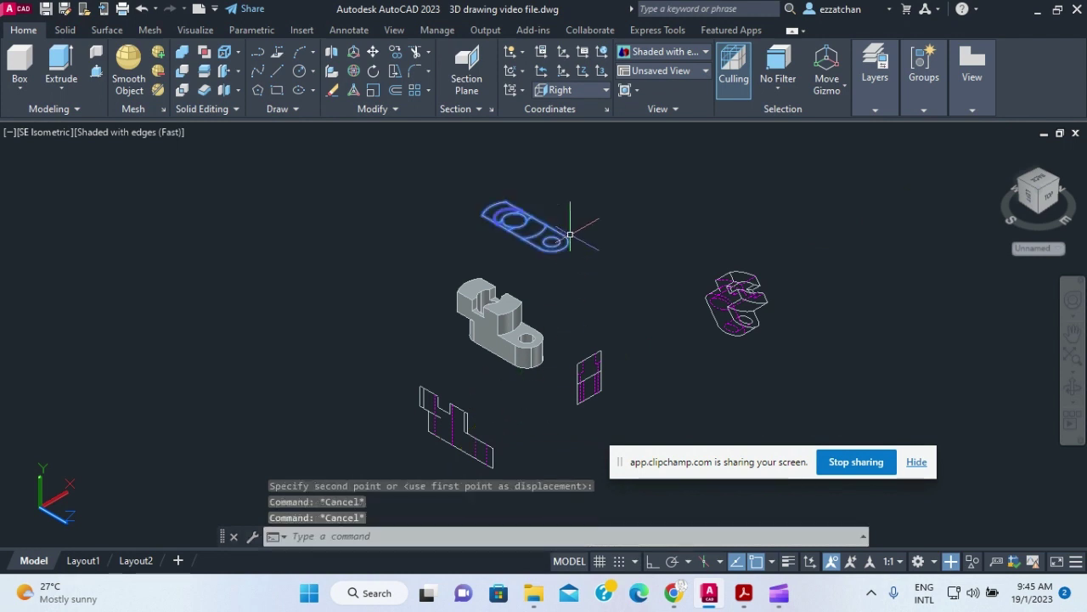
# Shift the flat top view slightly down and to the right
pyautogui.click(373, 53)
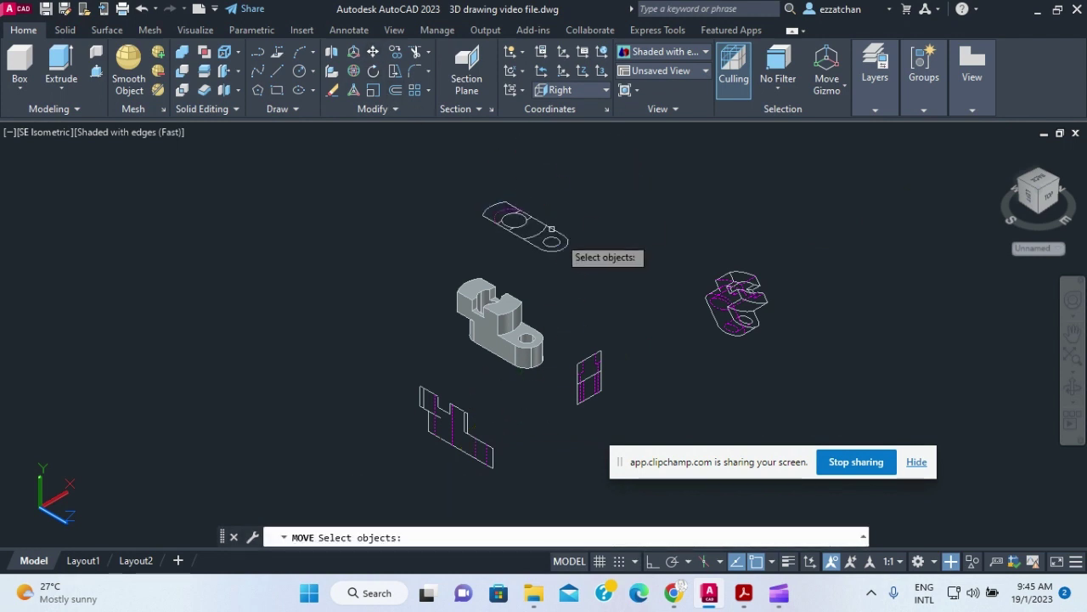
pyautogui.click(529, 224)
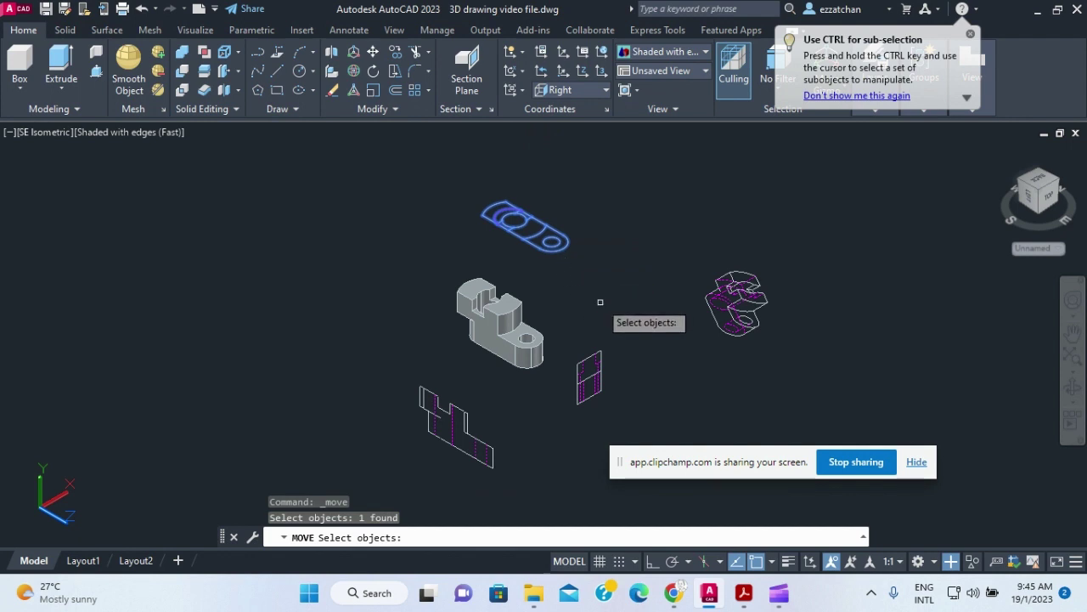
pyautogui.press('Return')
pyautogui.click(595, 293)
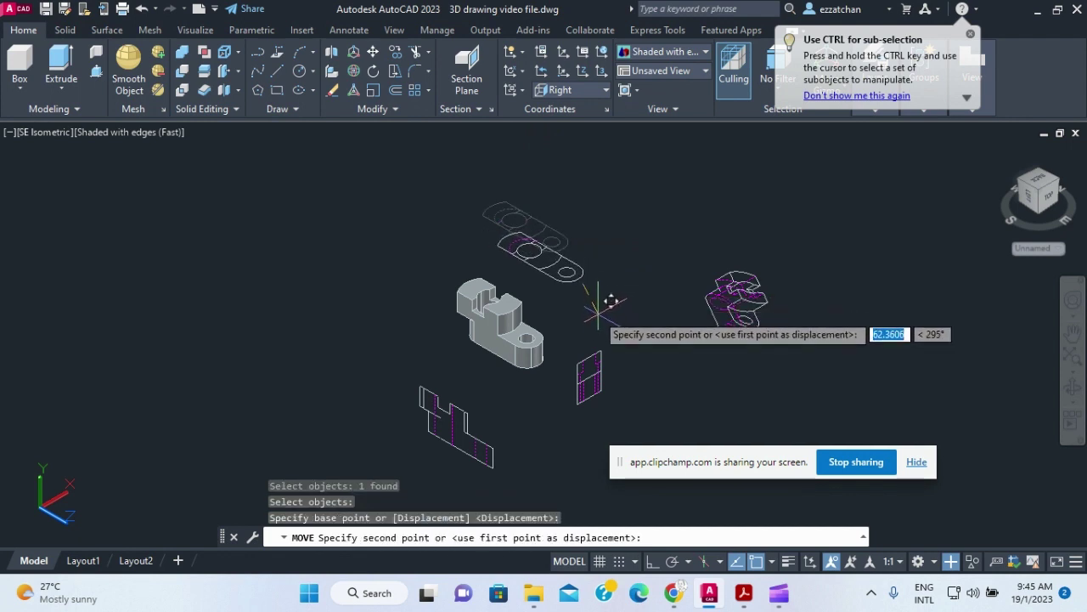
pyautogui.click(594, 315)
pyautogui.press('Escape')
pyautogui.press('Escape')
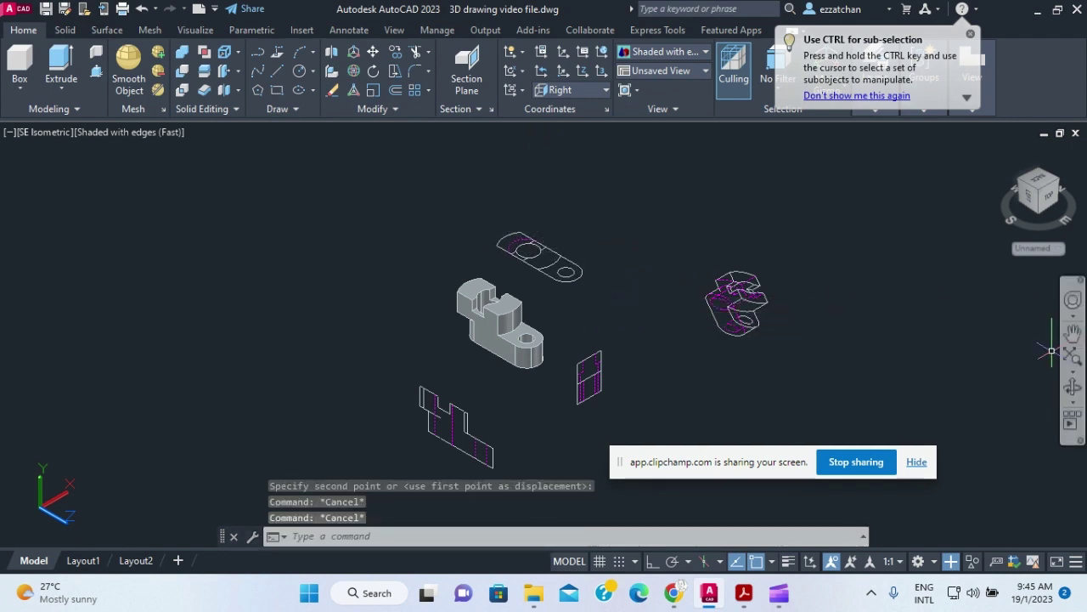
# Orbit slightly to view the shaded bracket and its surrounding flat views from a new angle
pyautogui.click(1073, 389)
pyautogui.moveTo(807, 408)
pyautogui.mouseDown()
pyautogui.moveTo(811, 396)
pyautogui.moveTo(803, 420)
pyautogui.moveTo(784, 408)
pyautogui.moveTo(797, 408)
pyautogui.mouseUp()
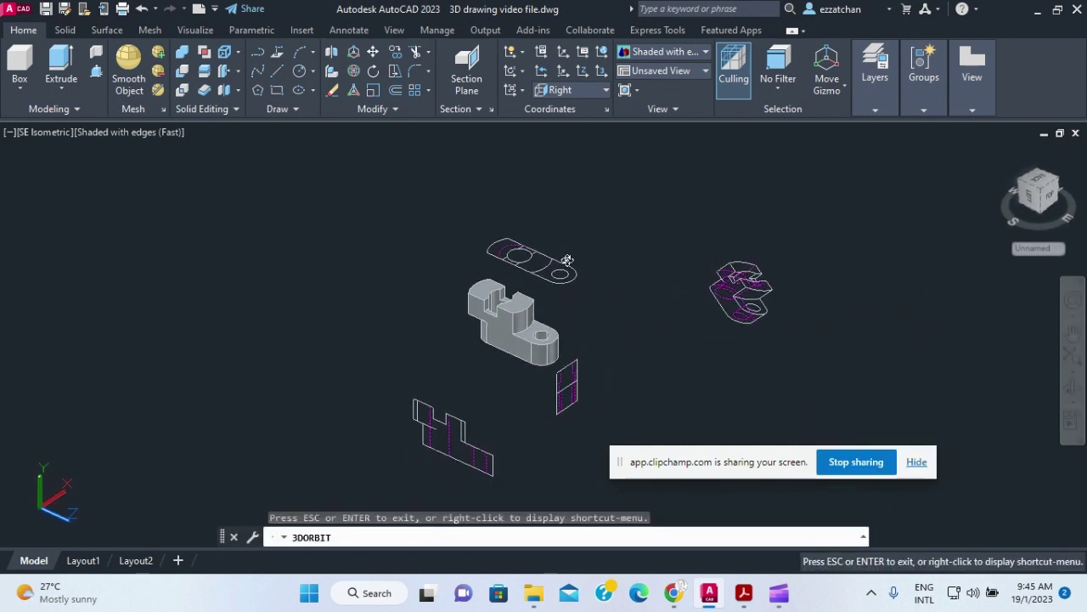